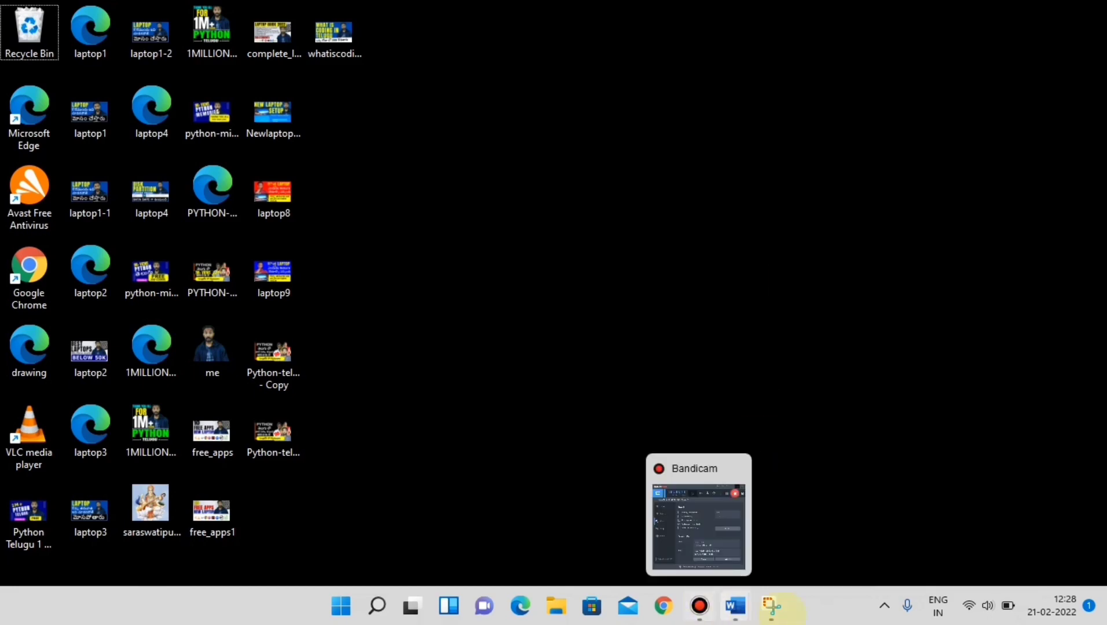
- Open the Startup page of the Apps settings and review the list of apps that start at sign-in
right_click(813, 607)
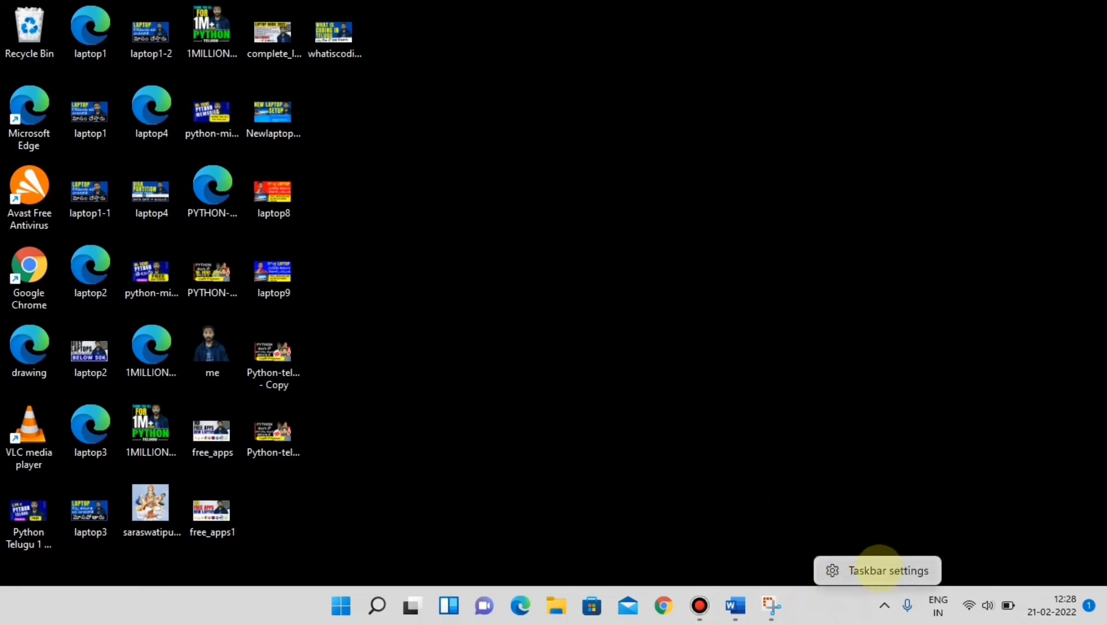
click(877, 568)
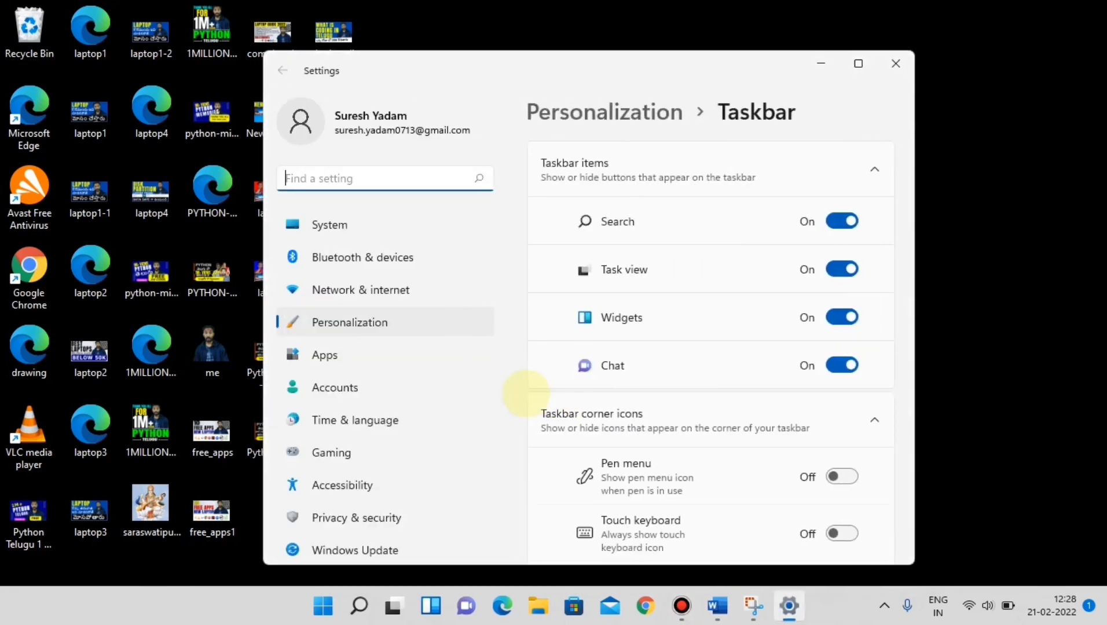
click(358, 356)
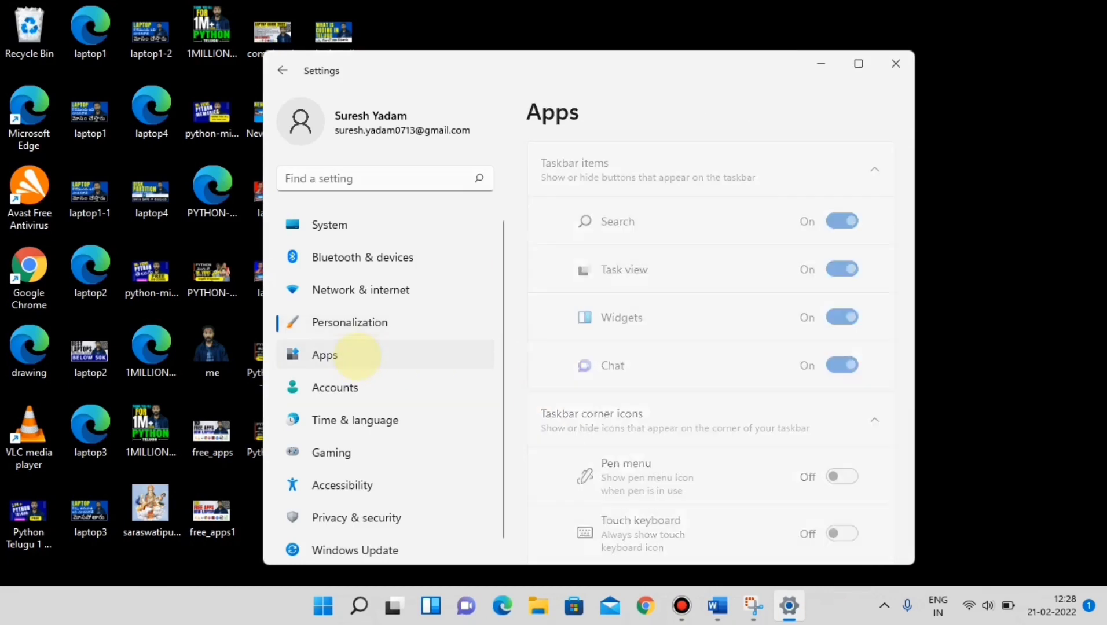
scroll(660, 357, down, 1)
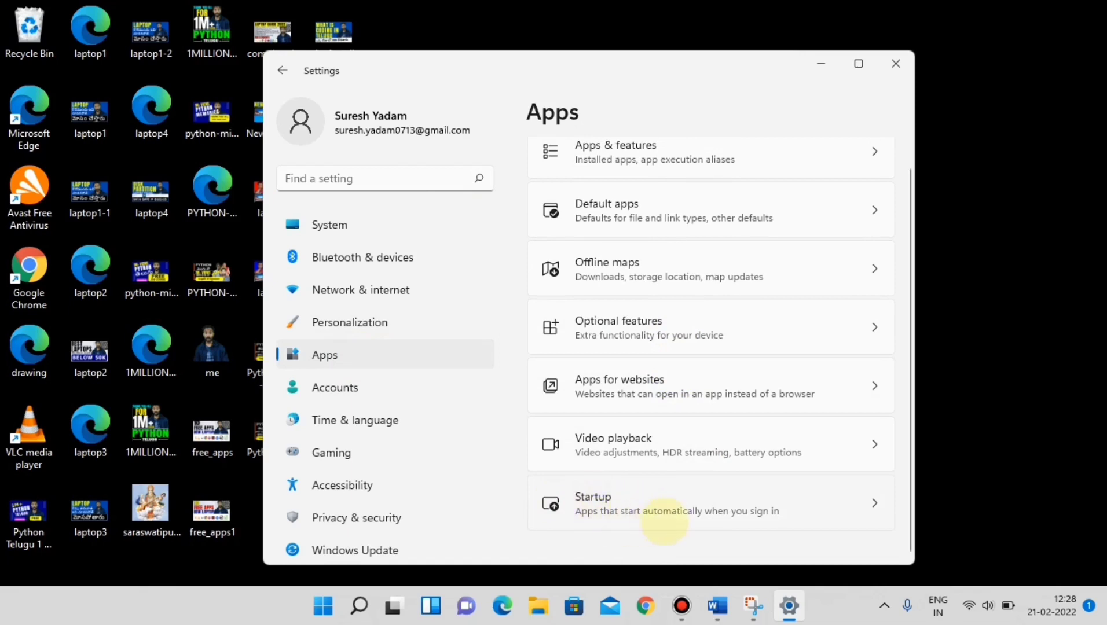
click(665, 521)
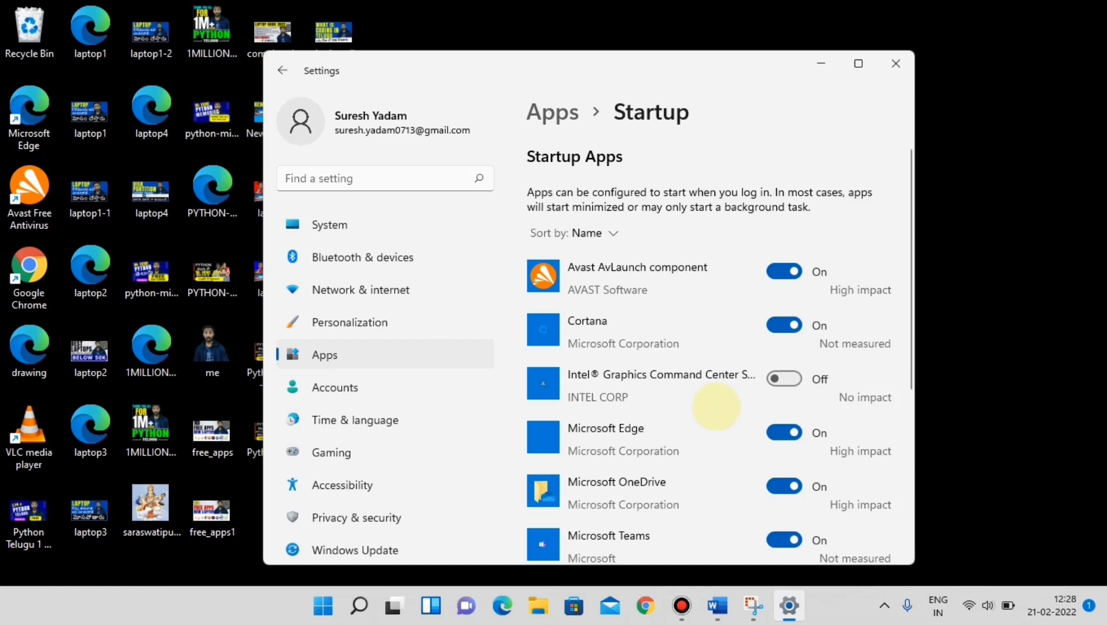
scroll(716, 407, down, 3)
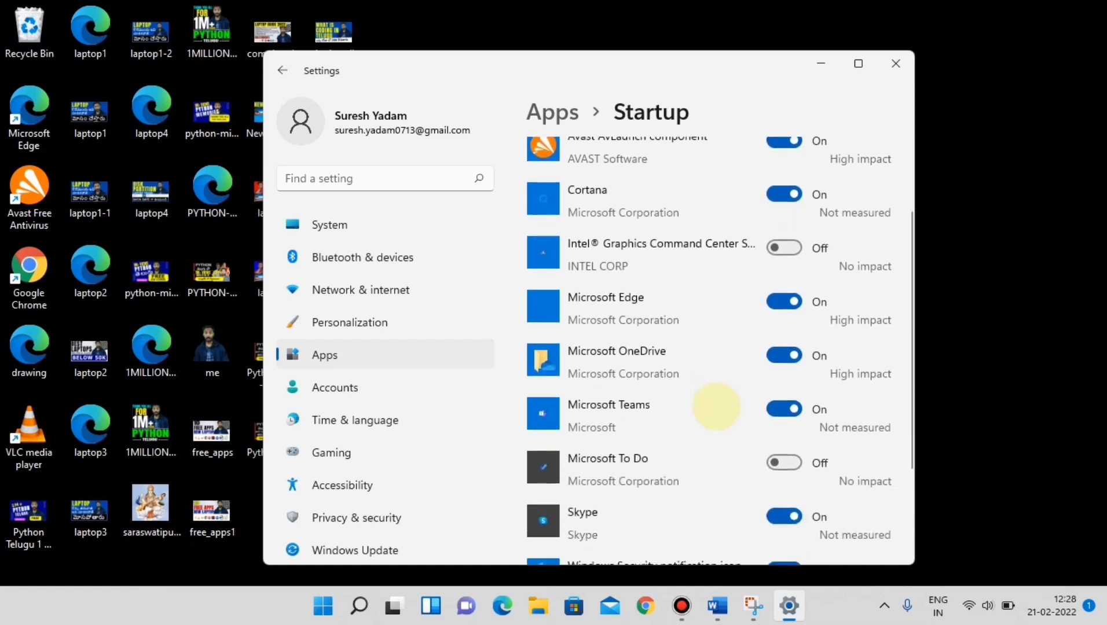
scroll(716, 407, down, 2)
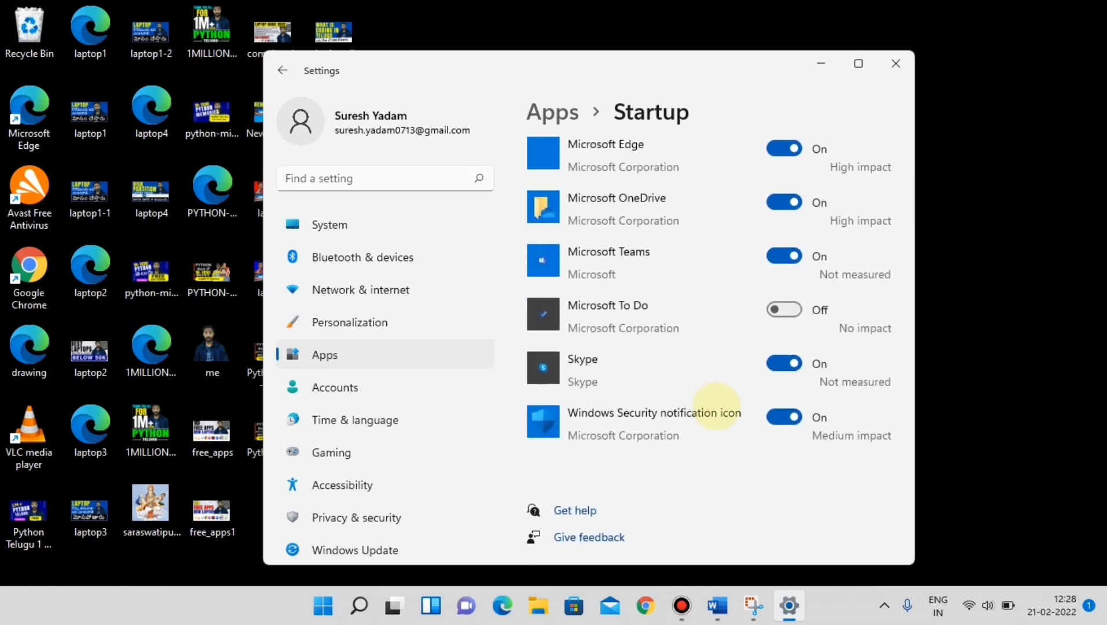
scroll(716, 407, up, 5)
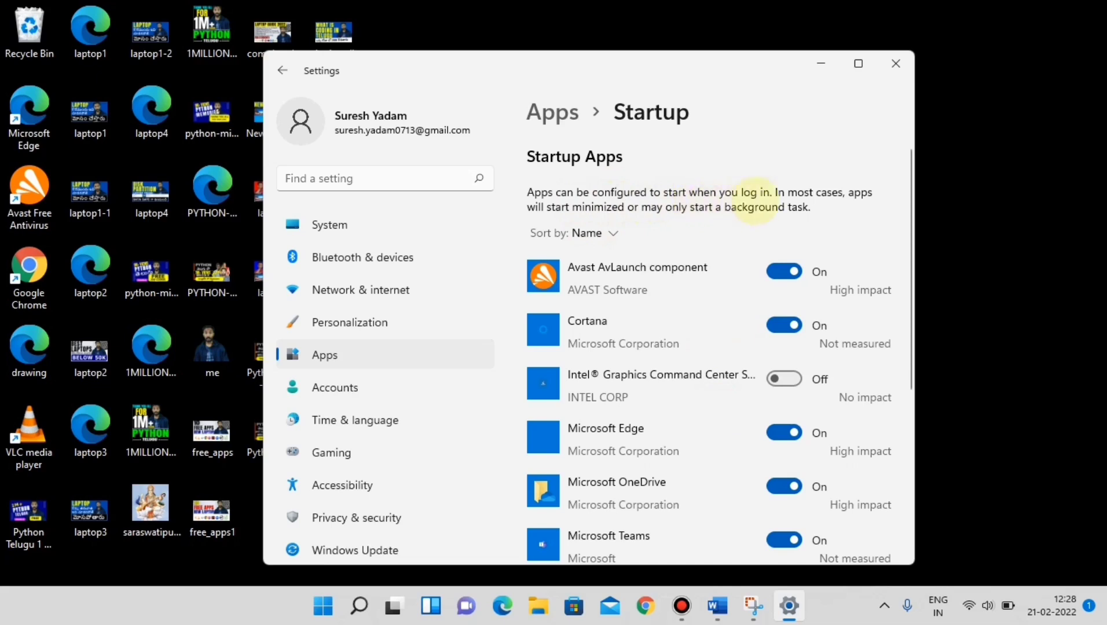
- Turn off automatic startup for Cortana, Microsoft Edge and Microsoft OneDrive
scroll(773, 370, down, 1)
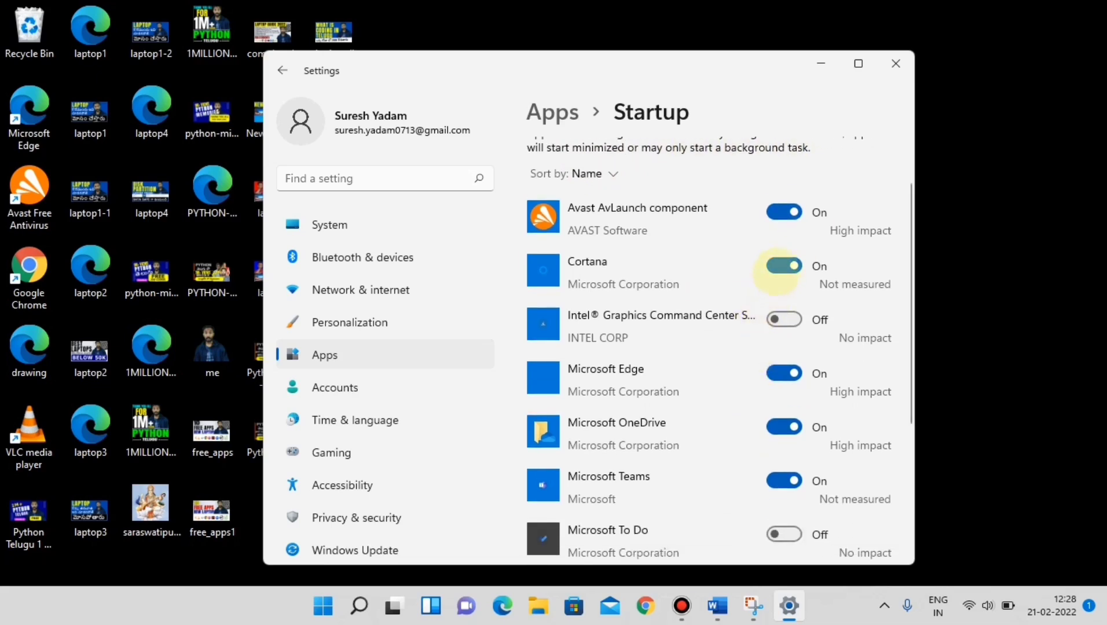
click(784, 266)
scroll(829, 301, down, 2)
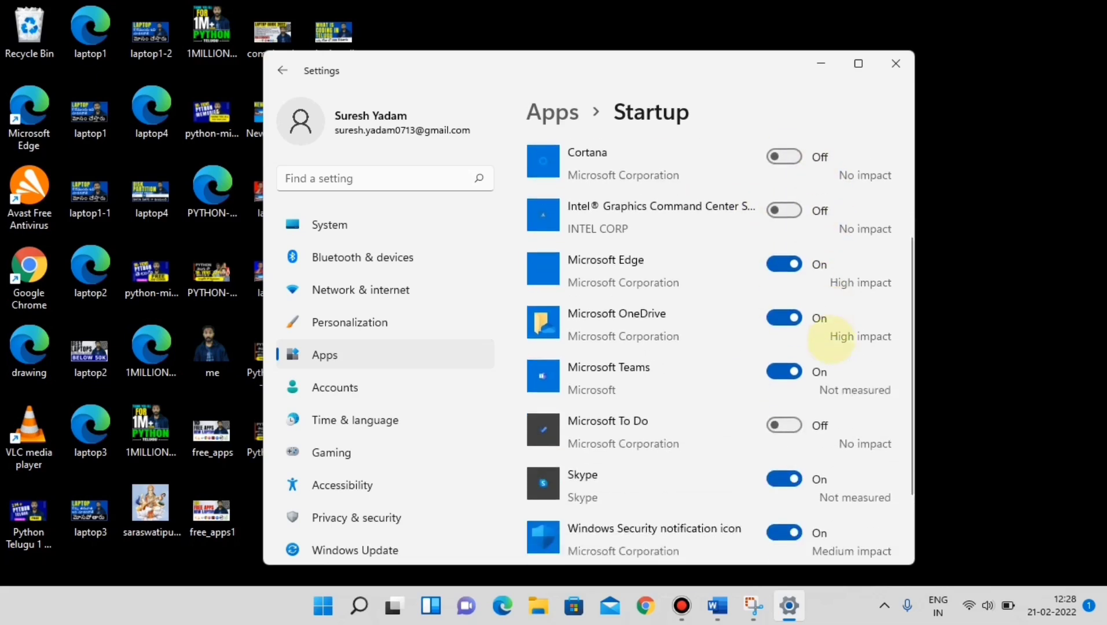
click(785, 264)
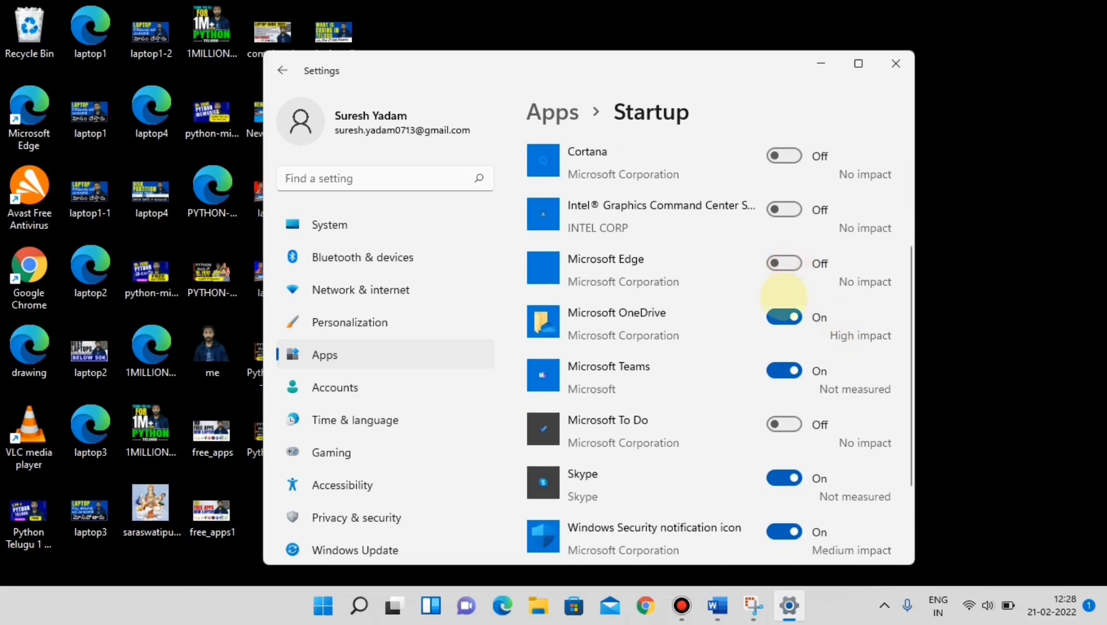
click(782, 317)
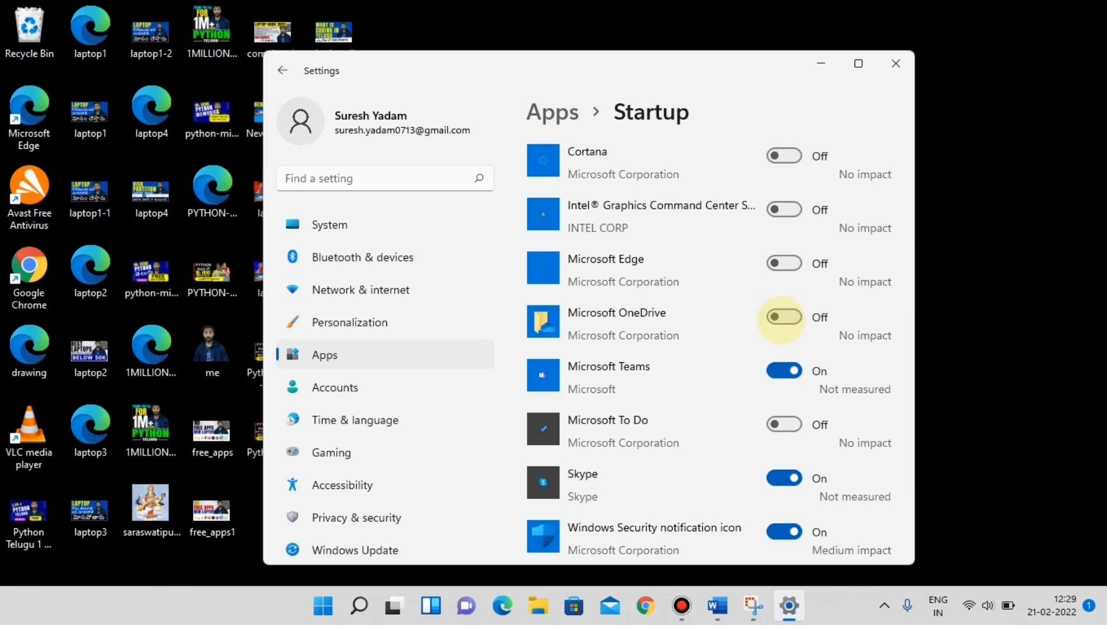
- Turn automatic startup back on for Cortana, Microsoft OneDrive and Microsoft Edge
scroll(781, 319, up, 3)
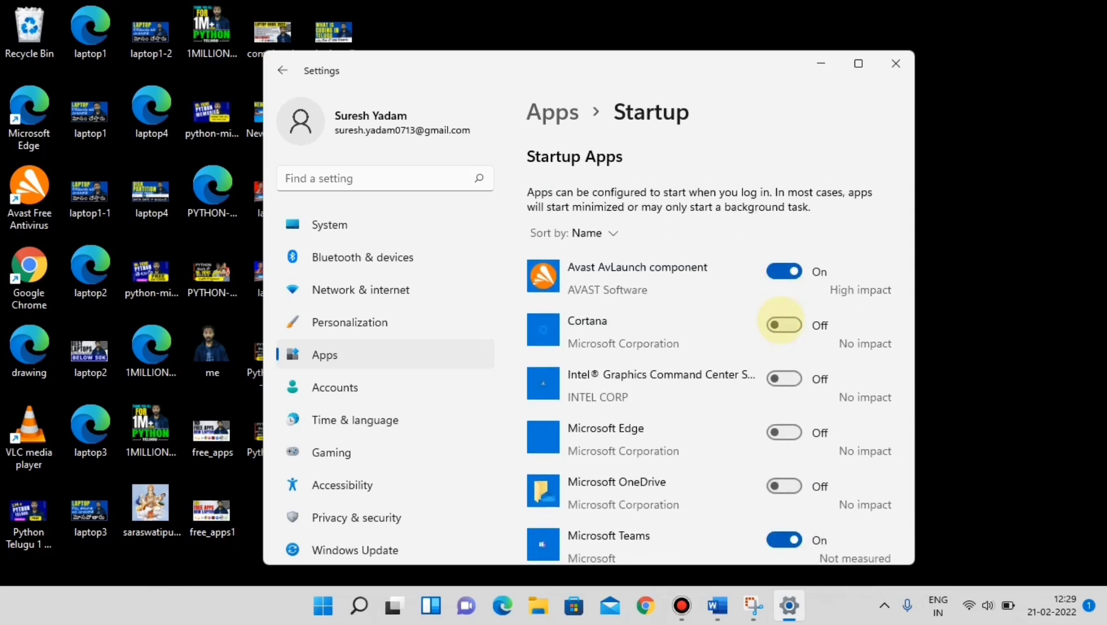
click(785, 324)
scroll(786, 327, down, 1)
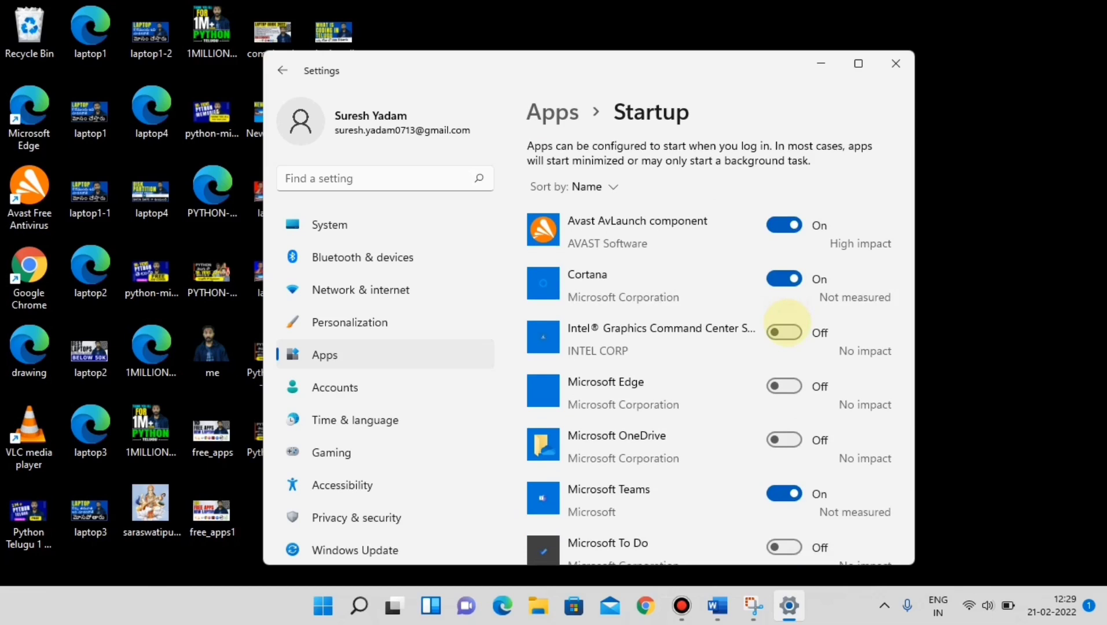
scroll(781, 377, down, 1)
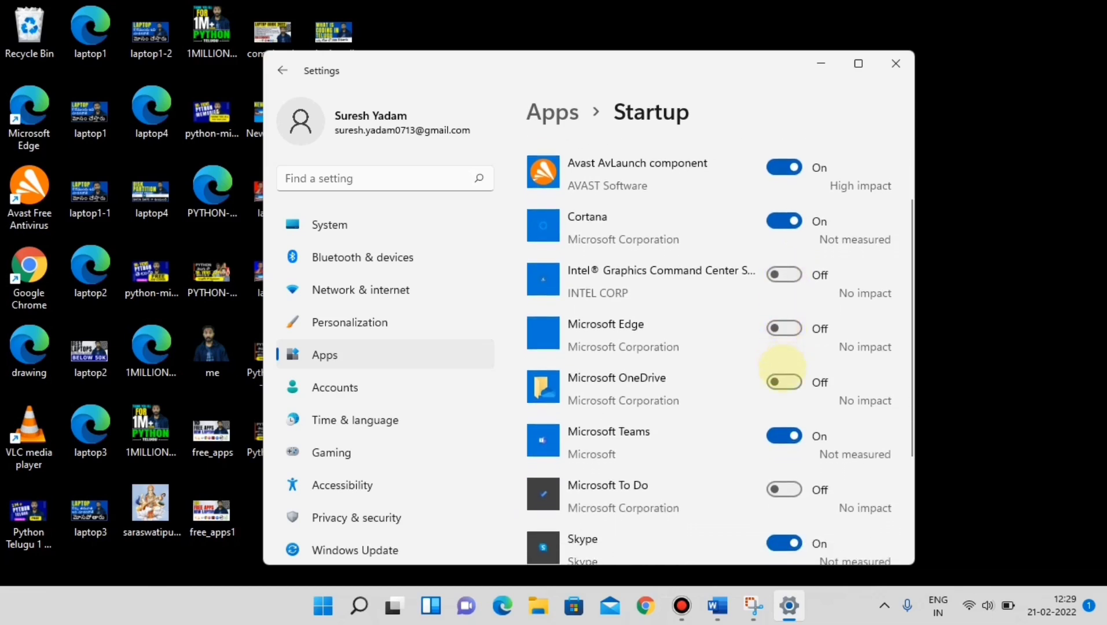
click(783, 382)
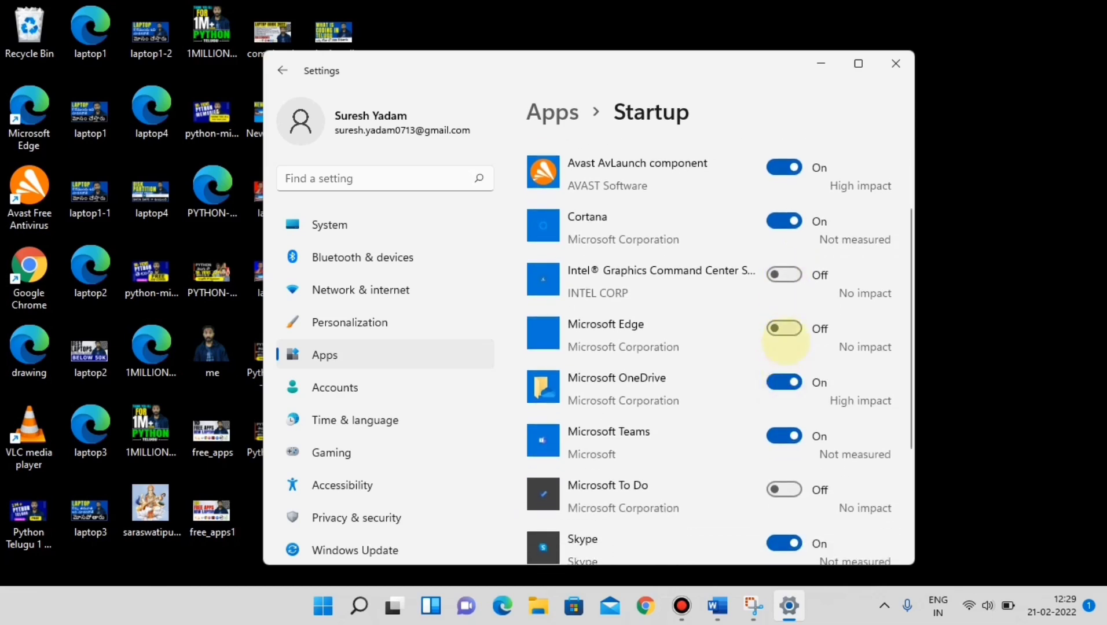
click(783, 329)
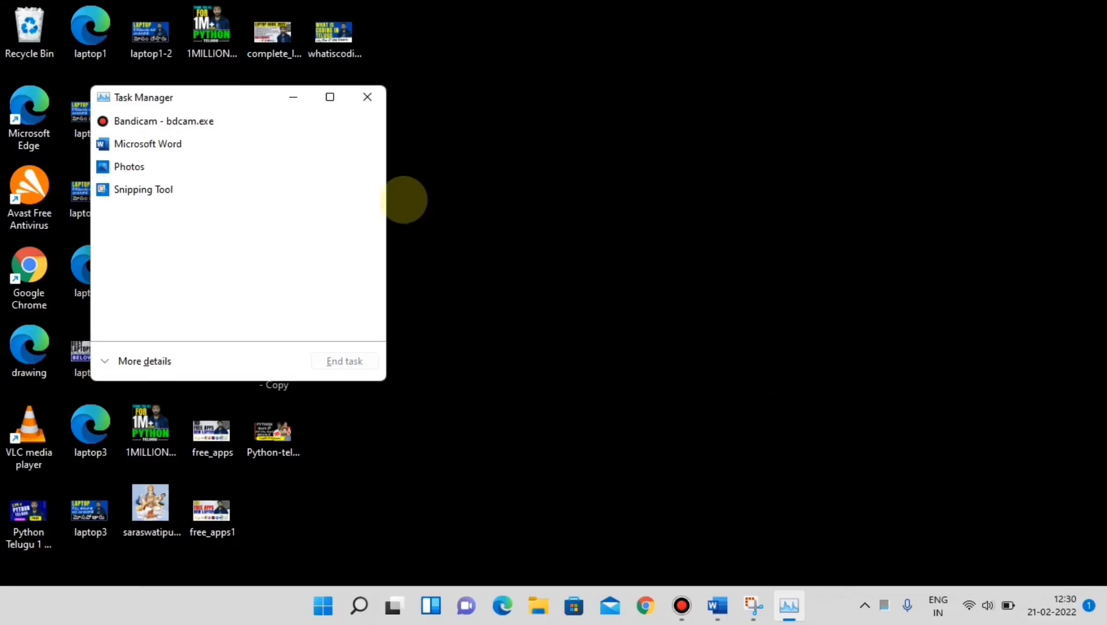
- End the Photos and Microsoft Word tasks in Task Manager
drag(242, 93, 475, 111)
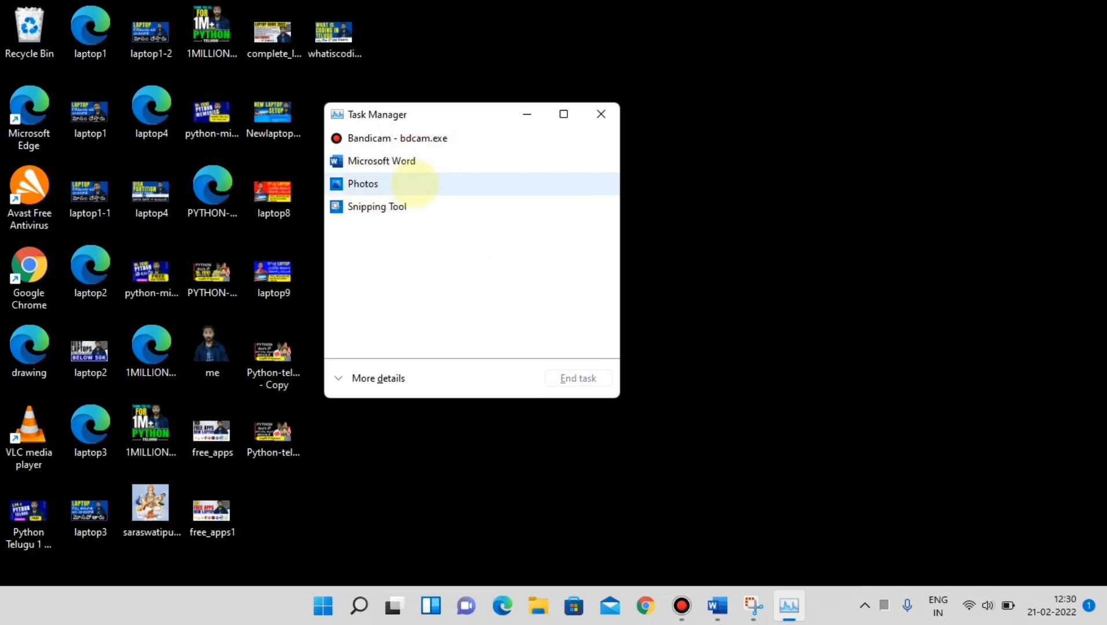
right_click(414, 184)
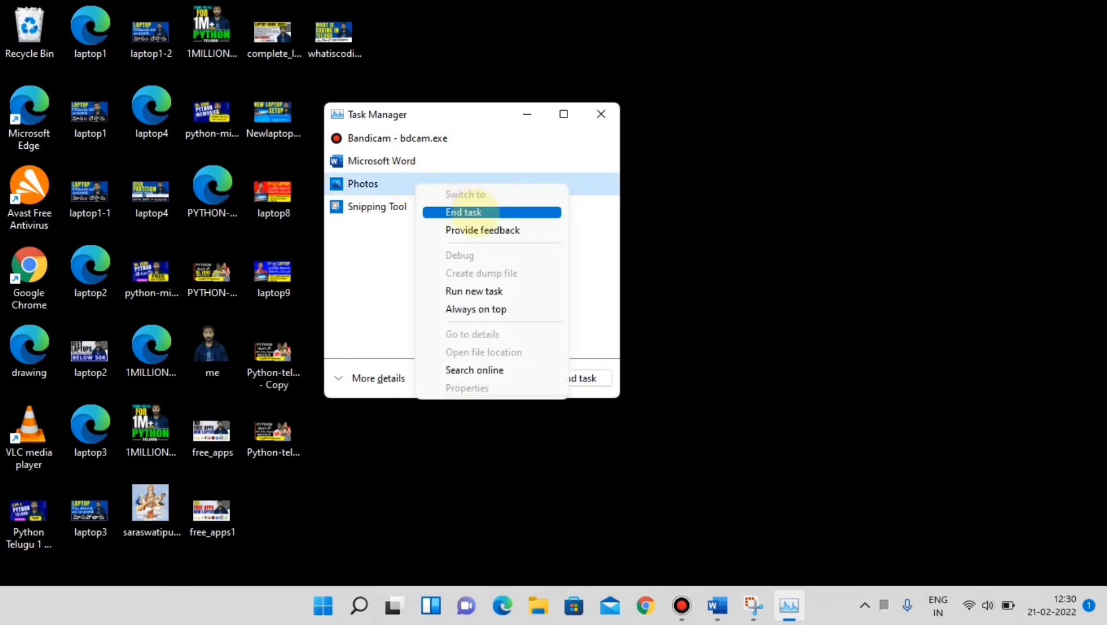
click(472, 212)
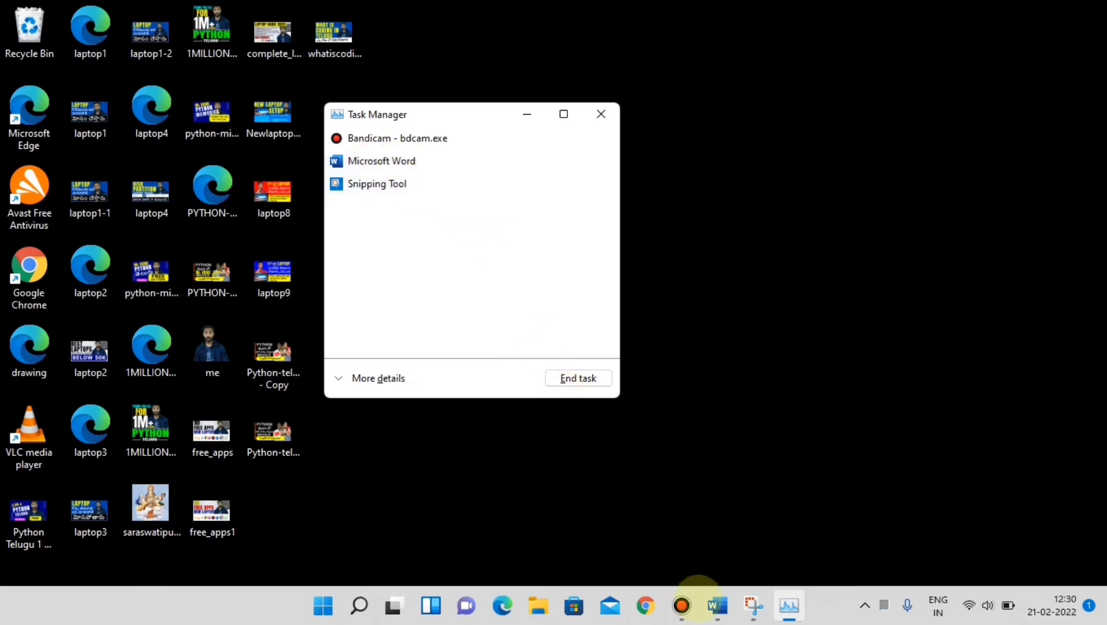
mouse_move(717, 605)
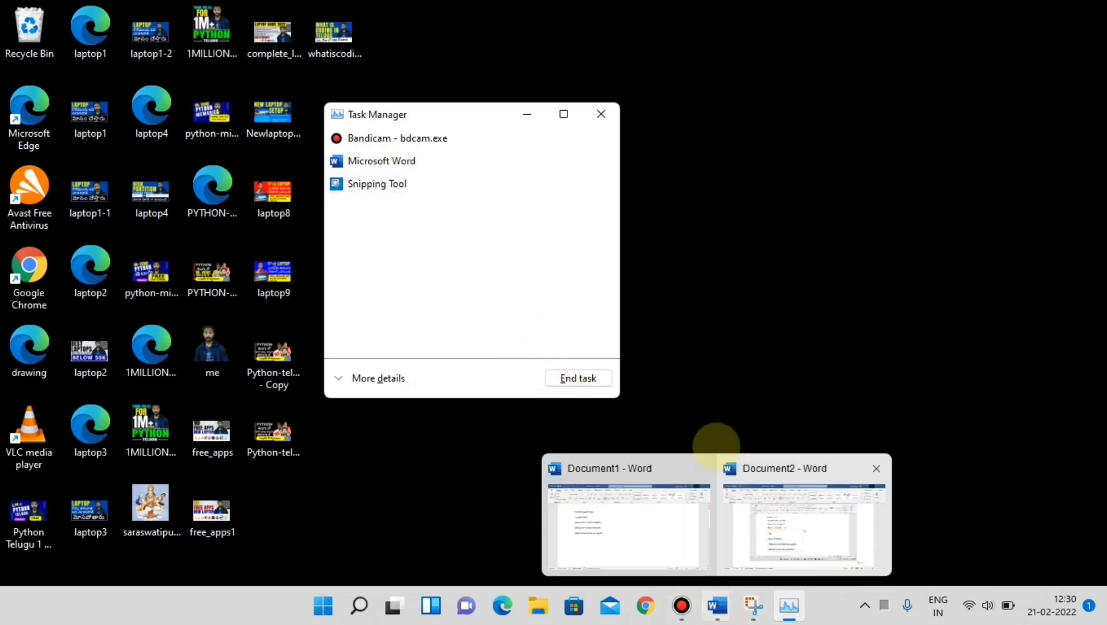
right_click(365, 163)
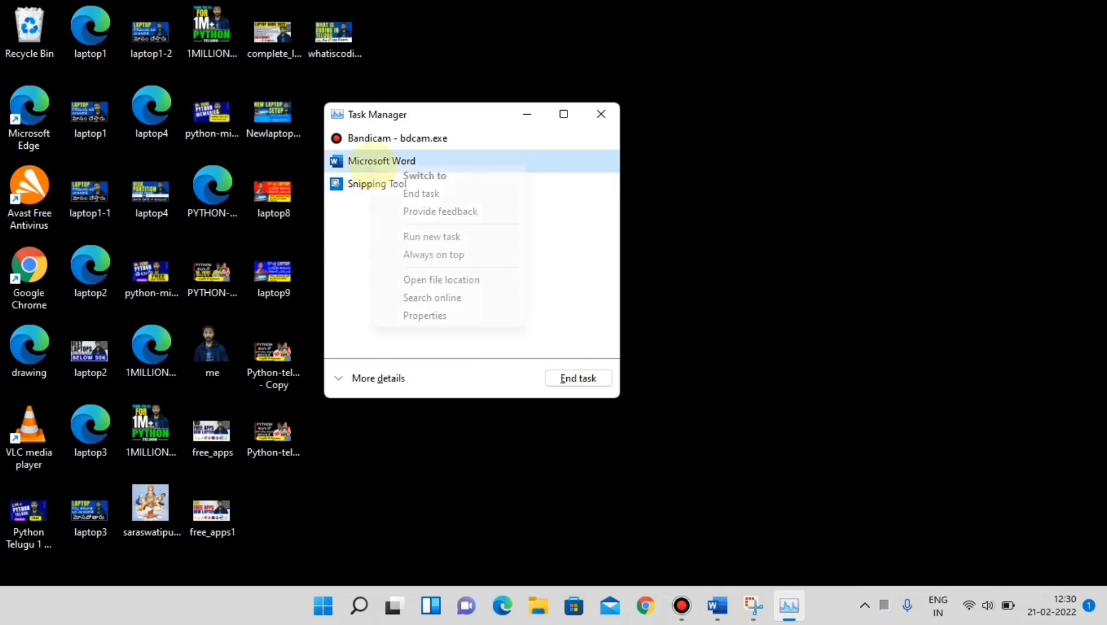
click(412, 192)
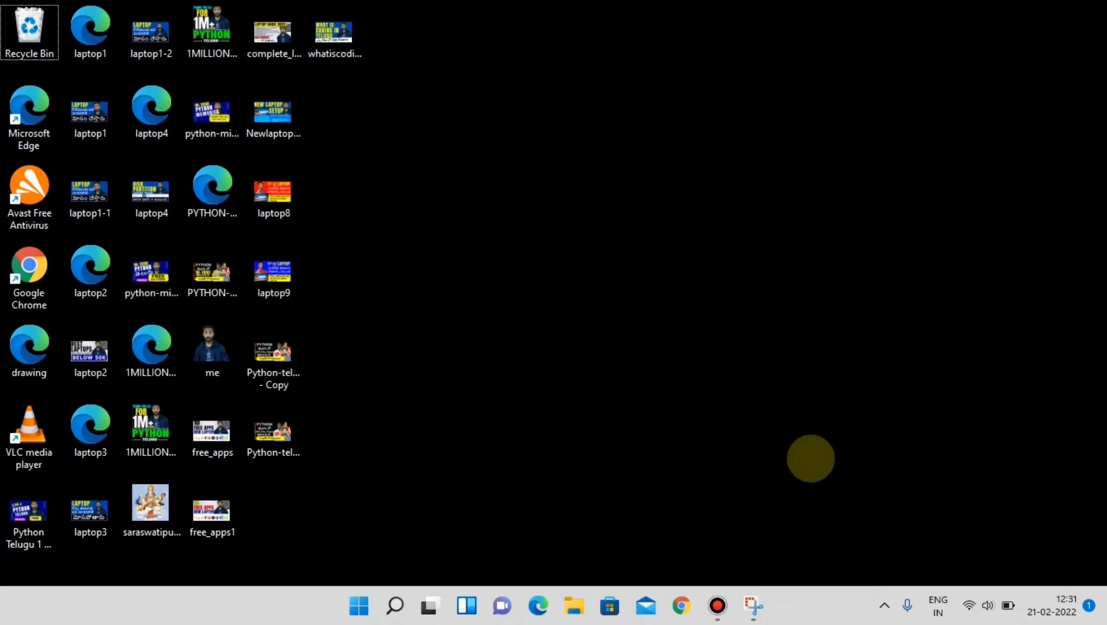
- Search Windows for "sett" and open the Settings app
right_click(793, 607)
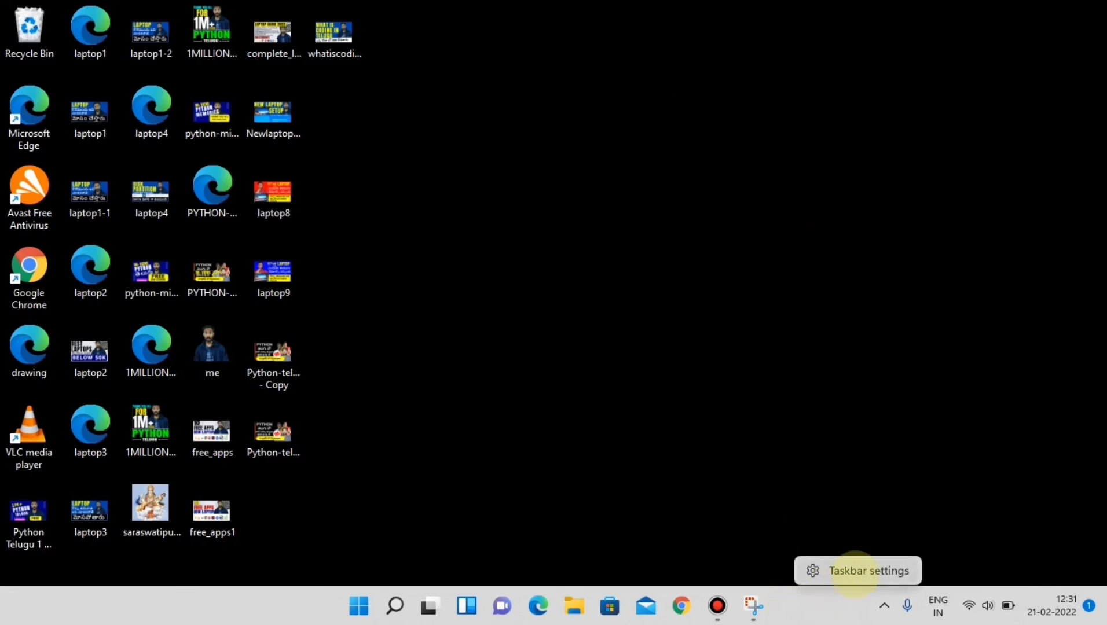
click(681, 504)
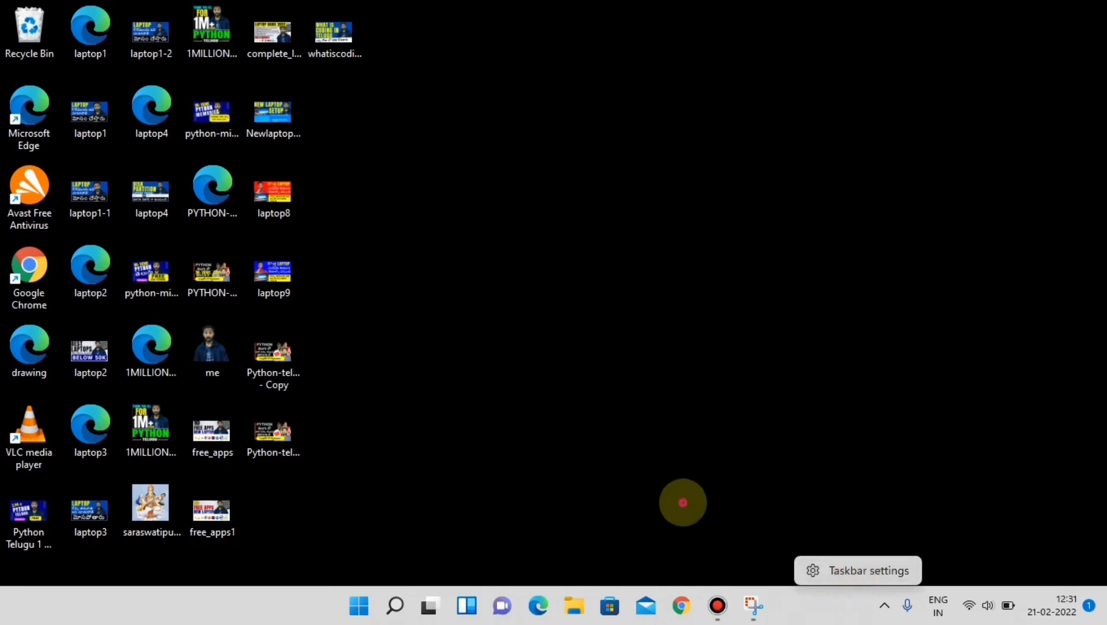
key(super)
text(sett)
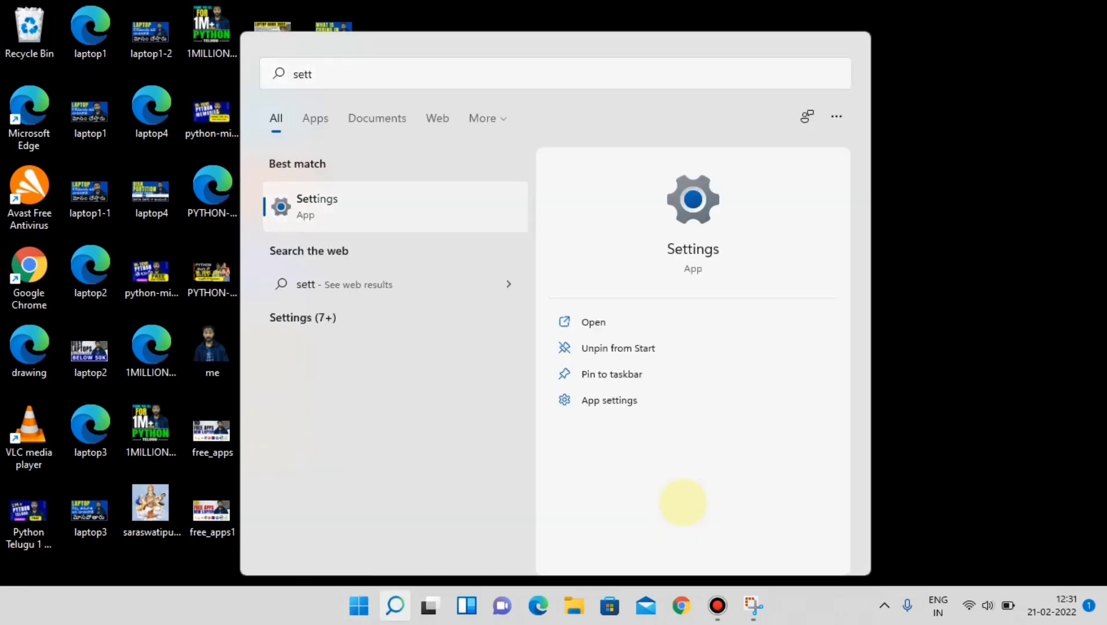
key(Return)
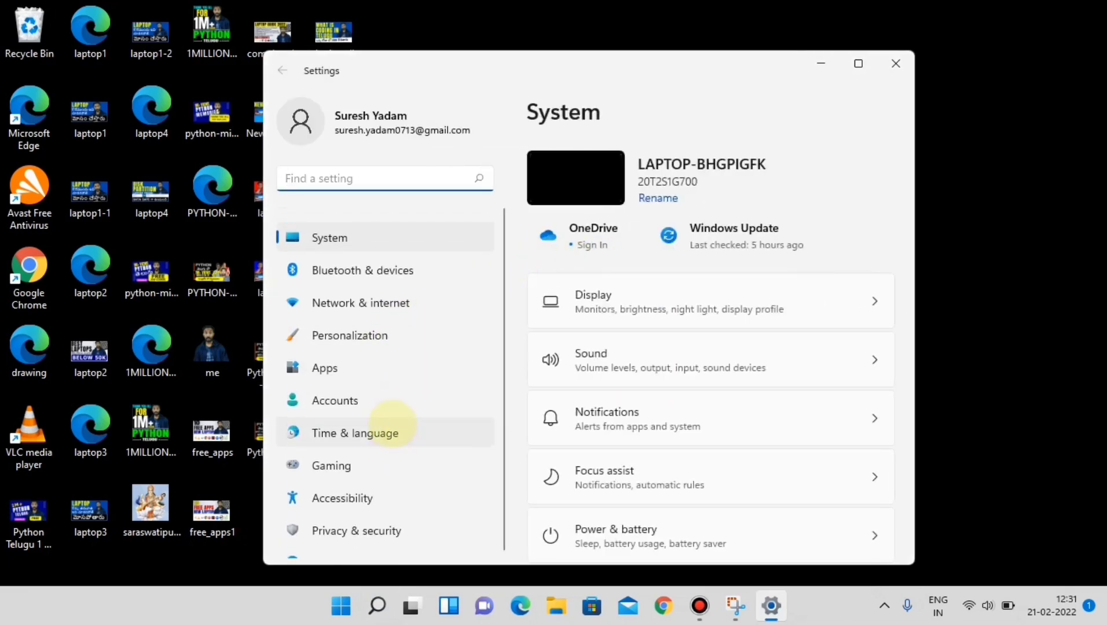
- Open the Themes page of the Personalization settings and look through the themes offered under Current theme
click(404, 321)
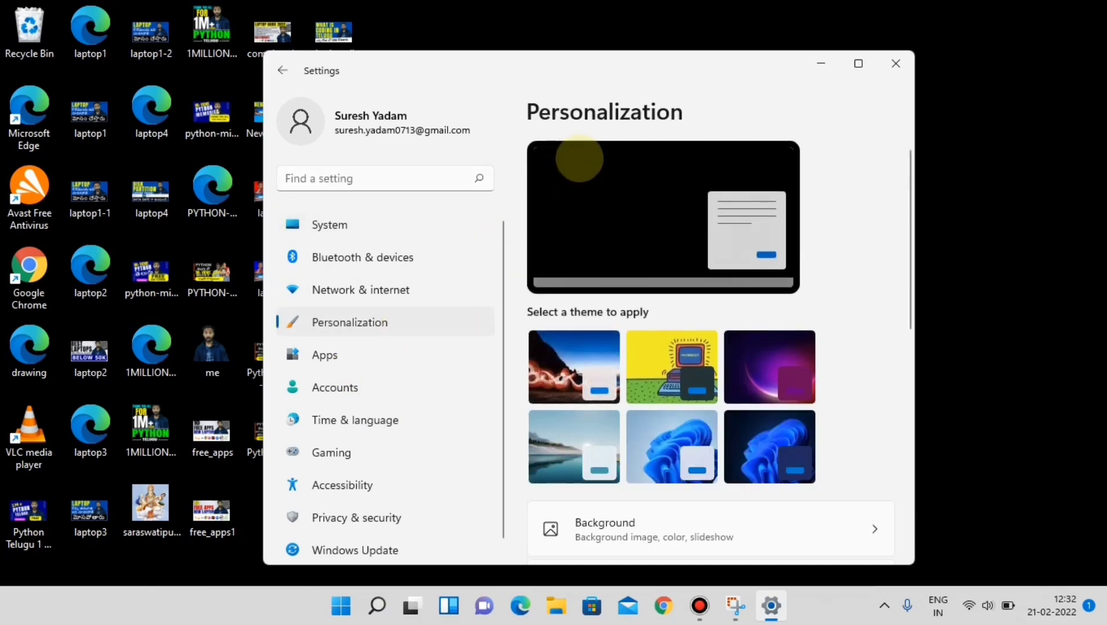
scroll(631, 299, down, 2)
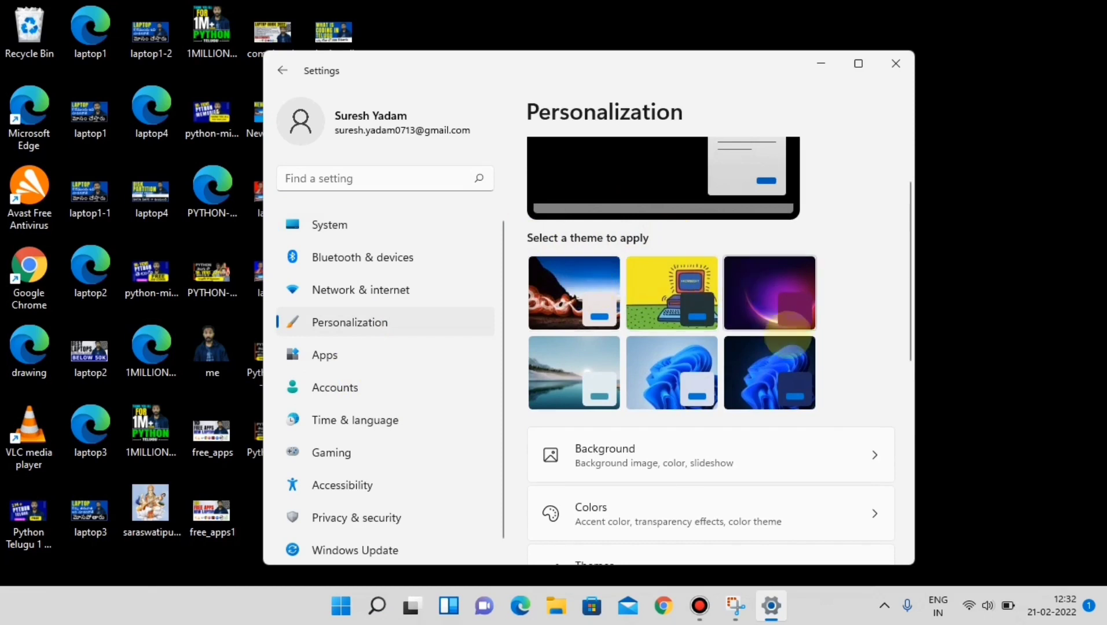
scroll(747, 359, down, 2)
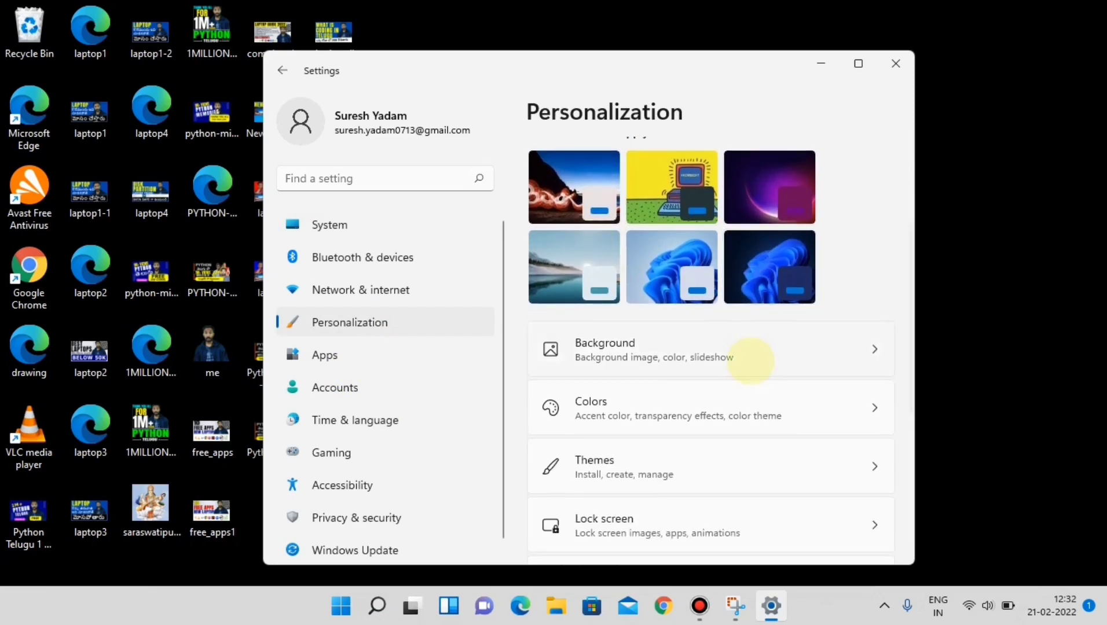
scroll(714, 450, down, 1)
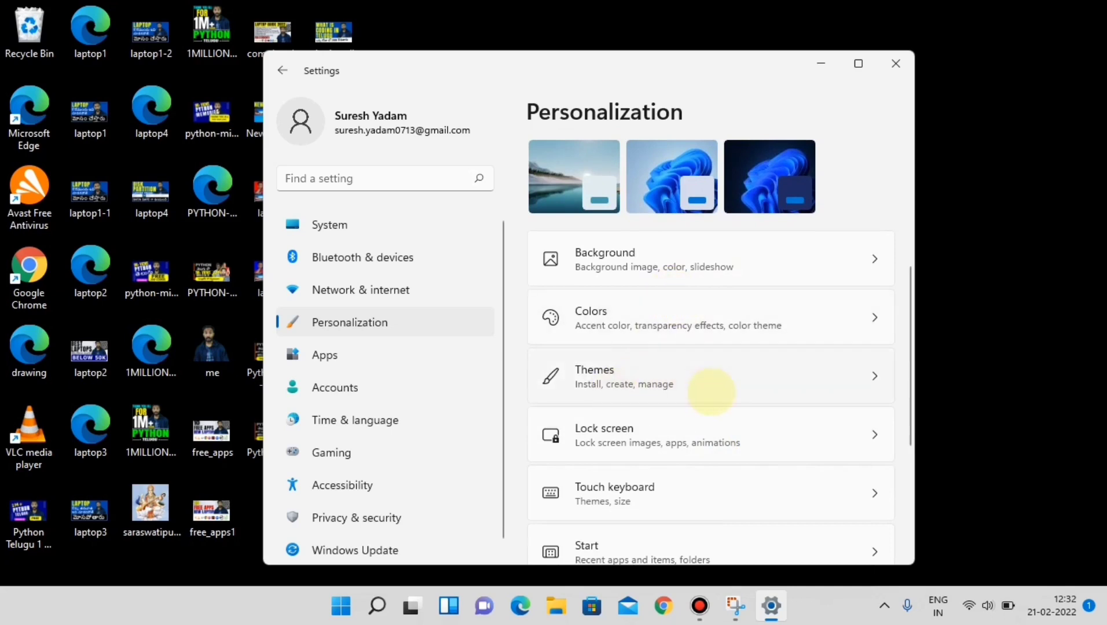
click(710, 392)
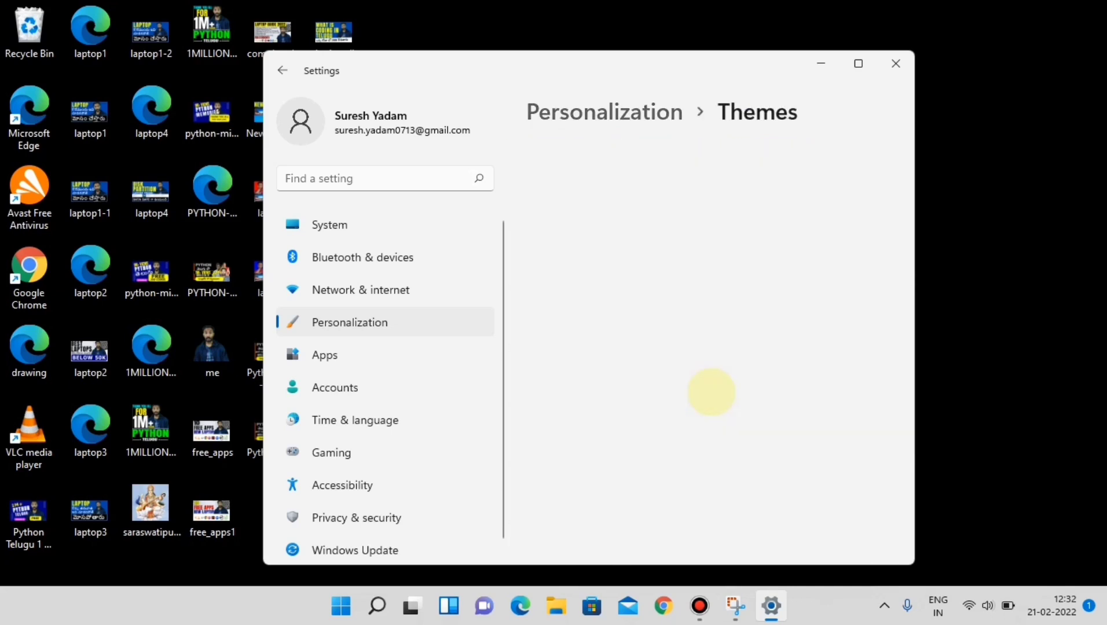
scroll(710, 392, down, 1)
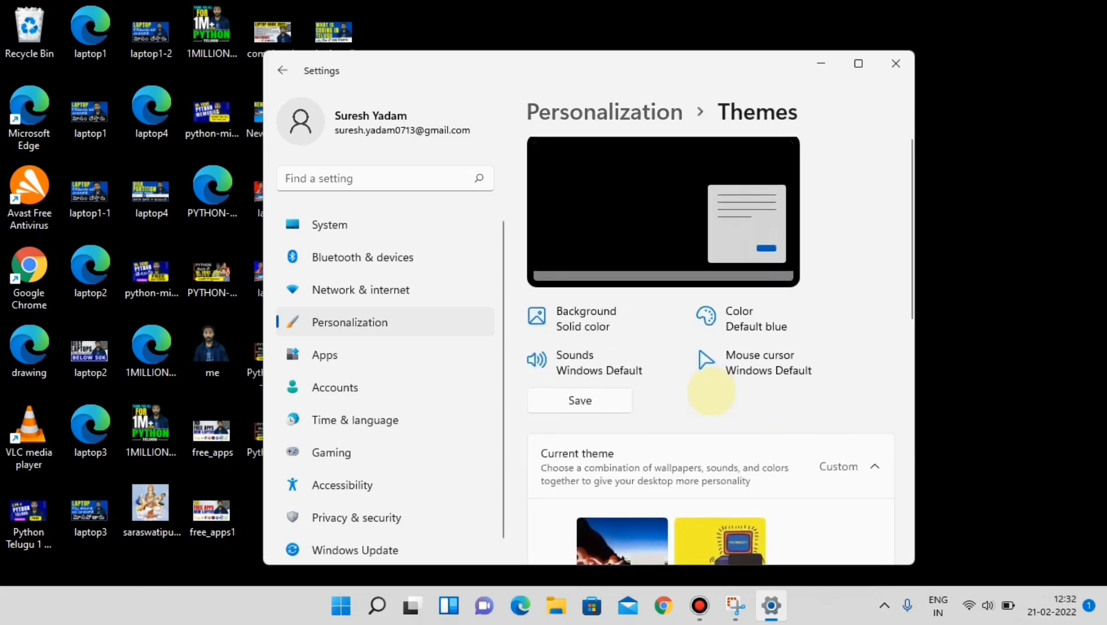
scroll(711, 392, down, 3)
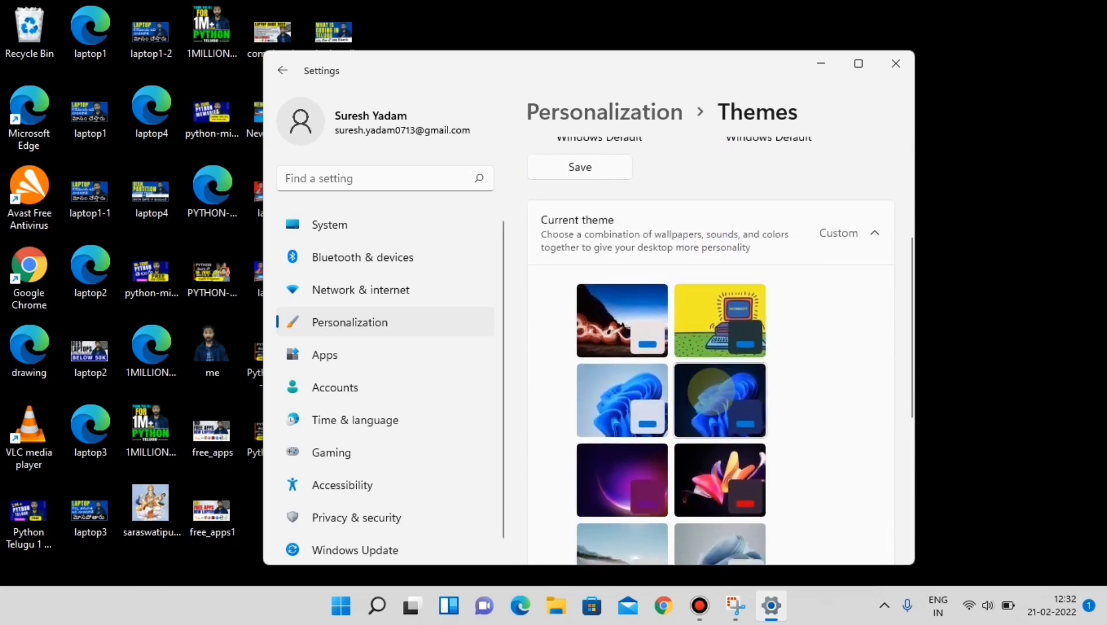
scroll(851, 347, down, 1)
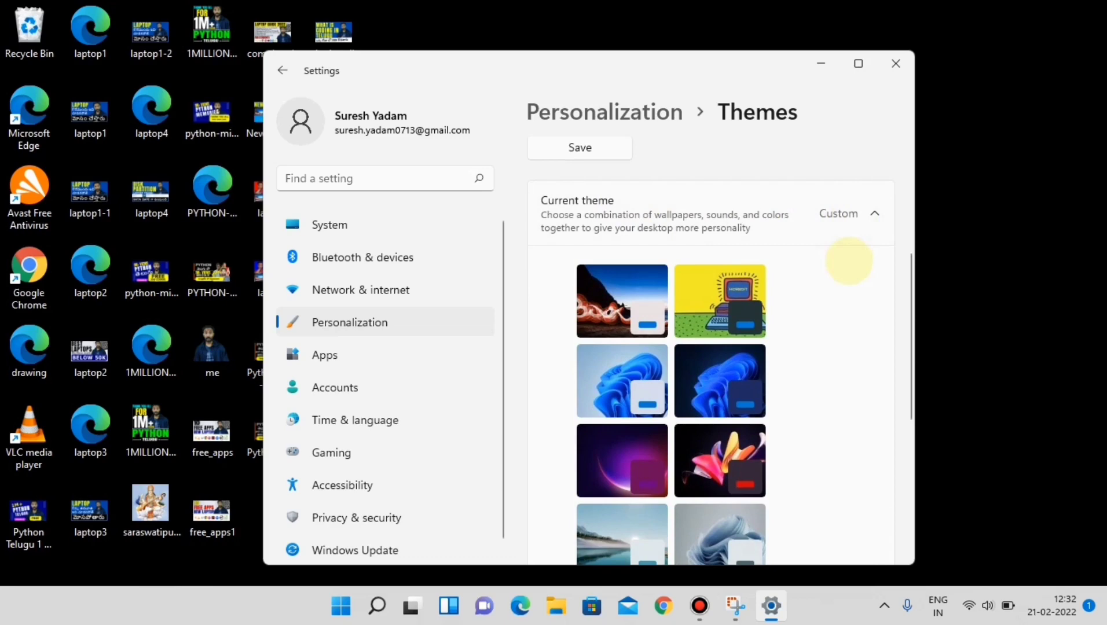
- Try the coastal sunset theme under Current theme, switching to the Windows (light) theme after it
scroll(849, 259, down, 1)
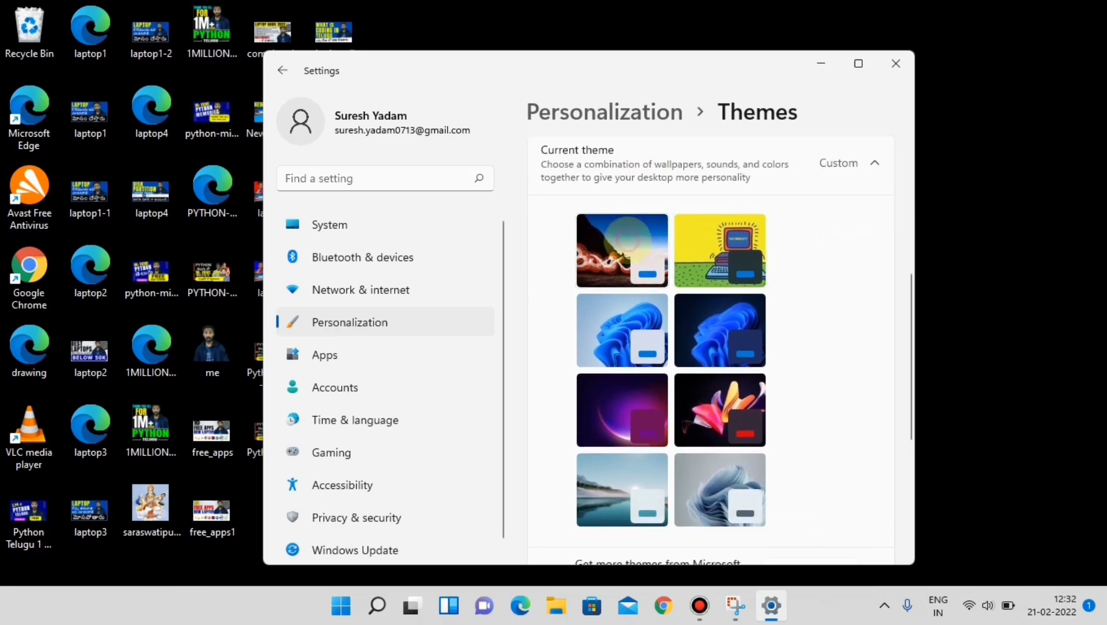
click(628, 241)
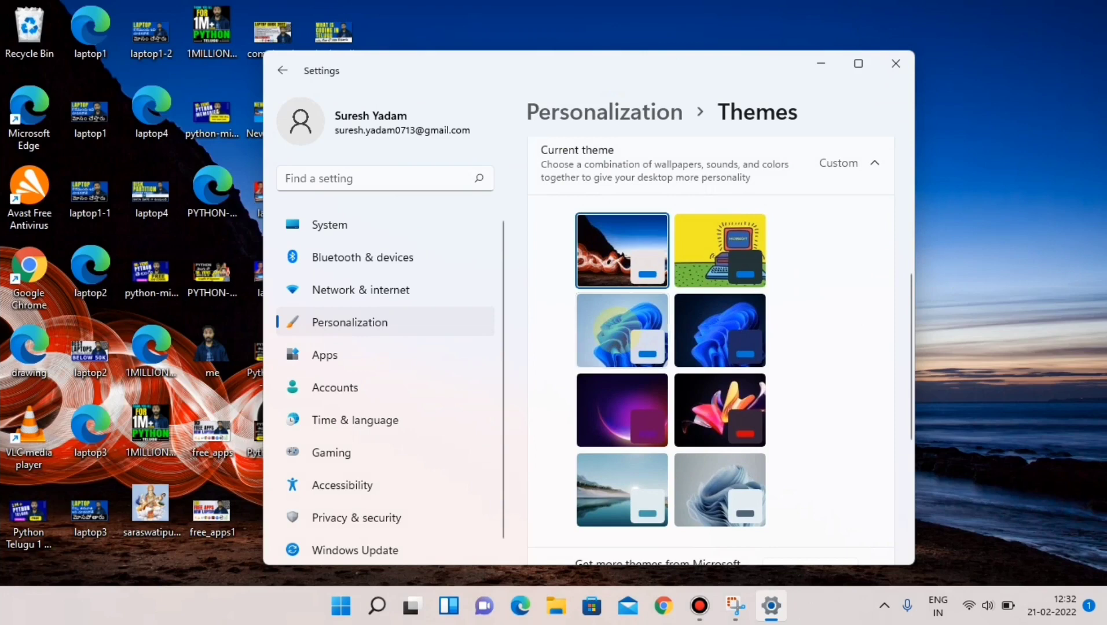
click(607, 326)
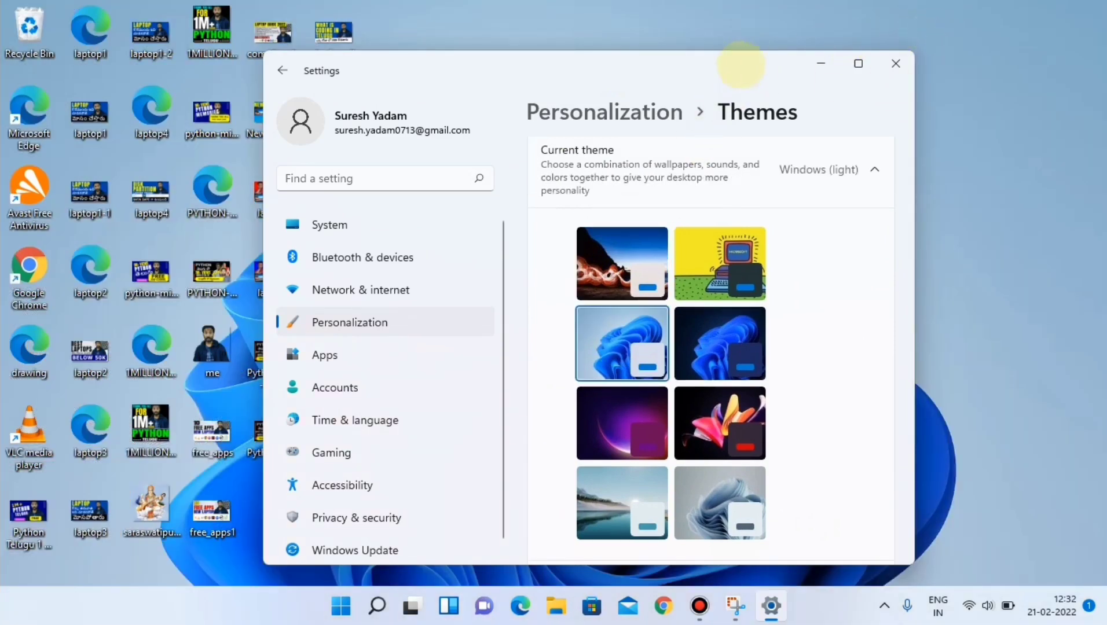
- Reposition the Settings window and open the Microsoft Store's collection of additional themes from the Themes page
drag(731, 61, 774, 74)
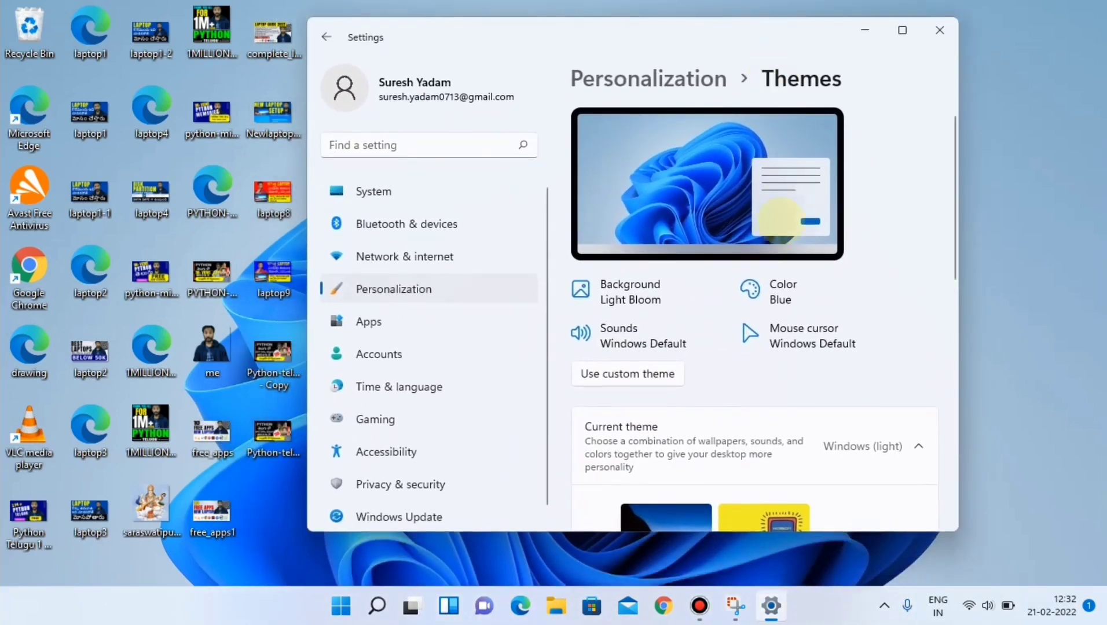
scroll(738, 405, down, 6)
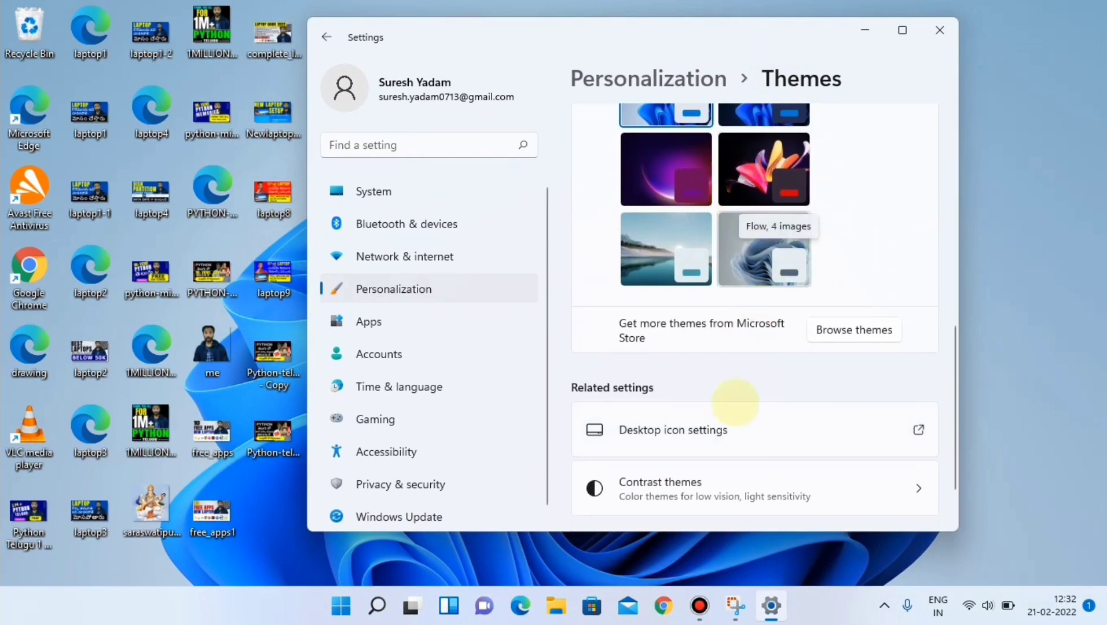
click(863, 334)
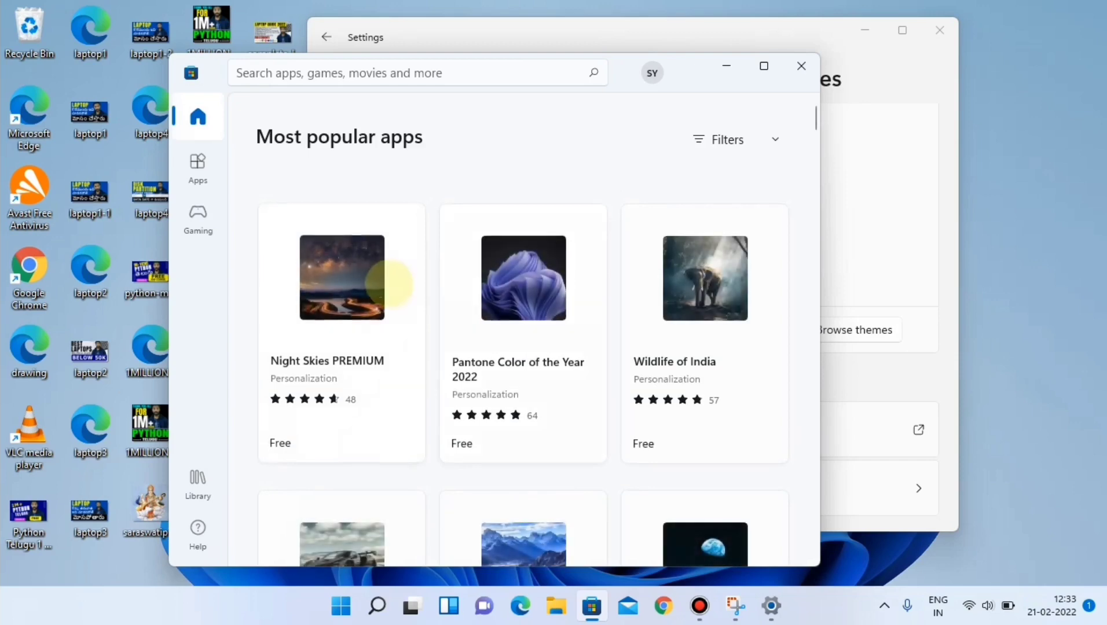
- Look through the Personalization themes offered in the Microsoft Store, comparing their names, ratings and prices
scroll(494, 387, down, 2)
scroll(483, 384, down, 8)
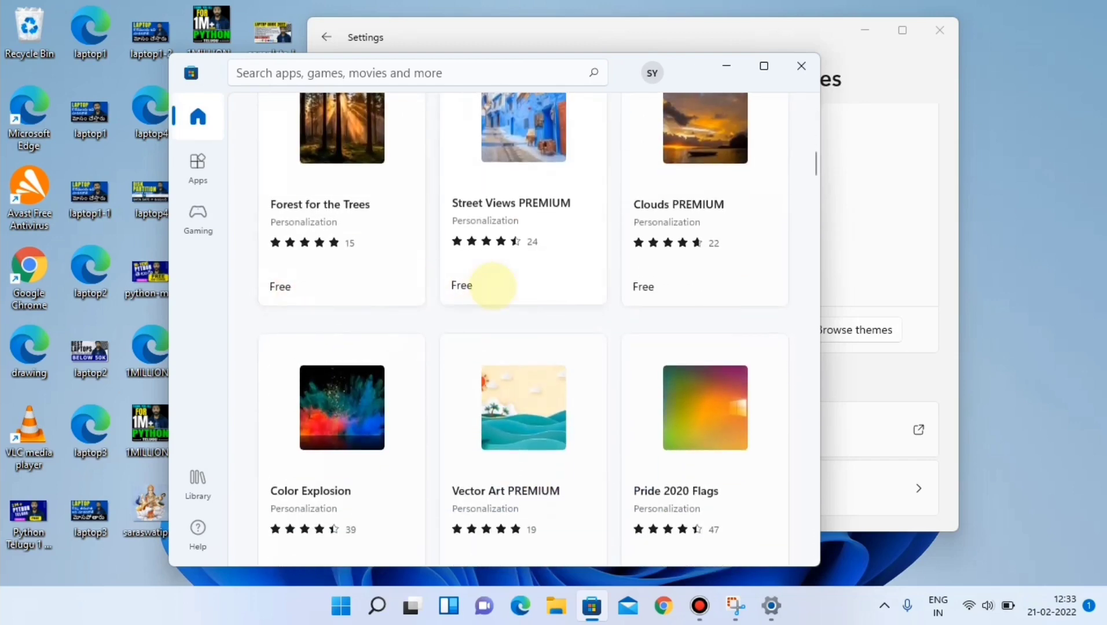
scroll(674, 284, down, 6)
scroll(674, 284, down, 14)
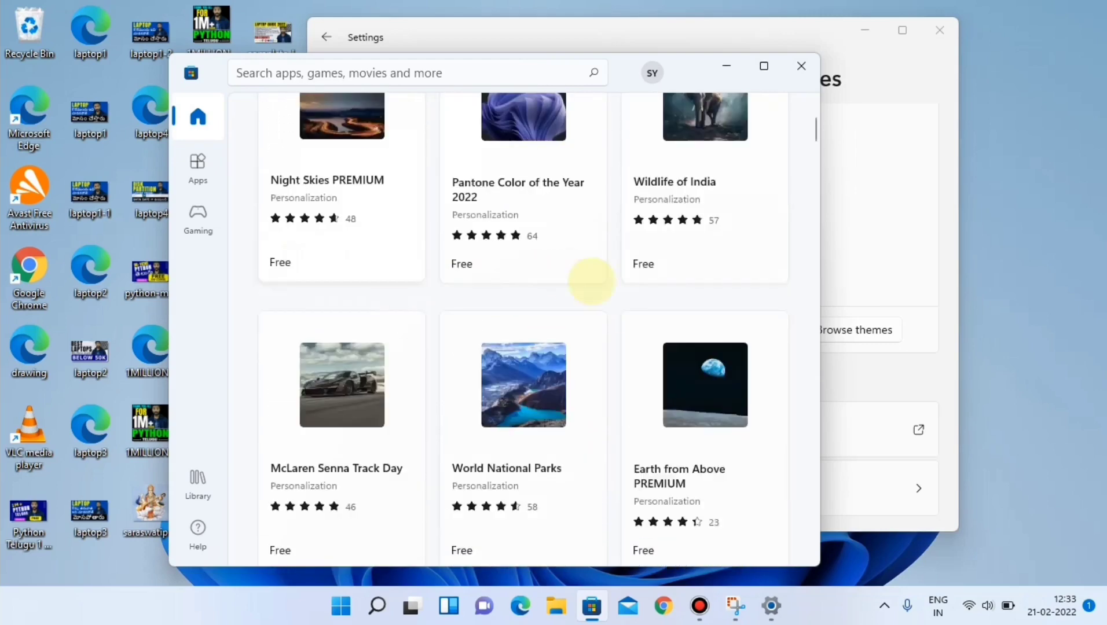
scroll(618, 305, down, 10)
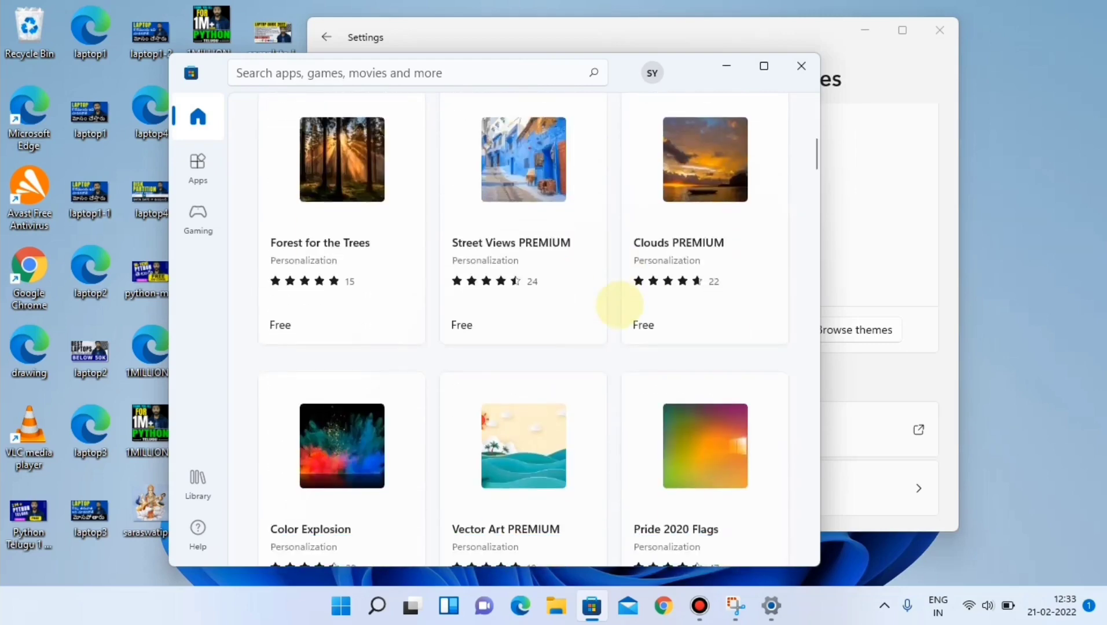
scroll(618, 305, down, 4)
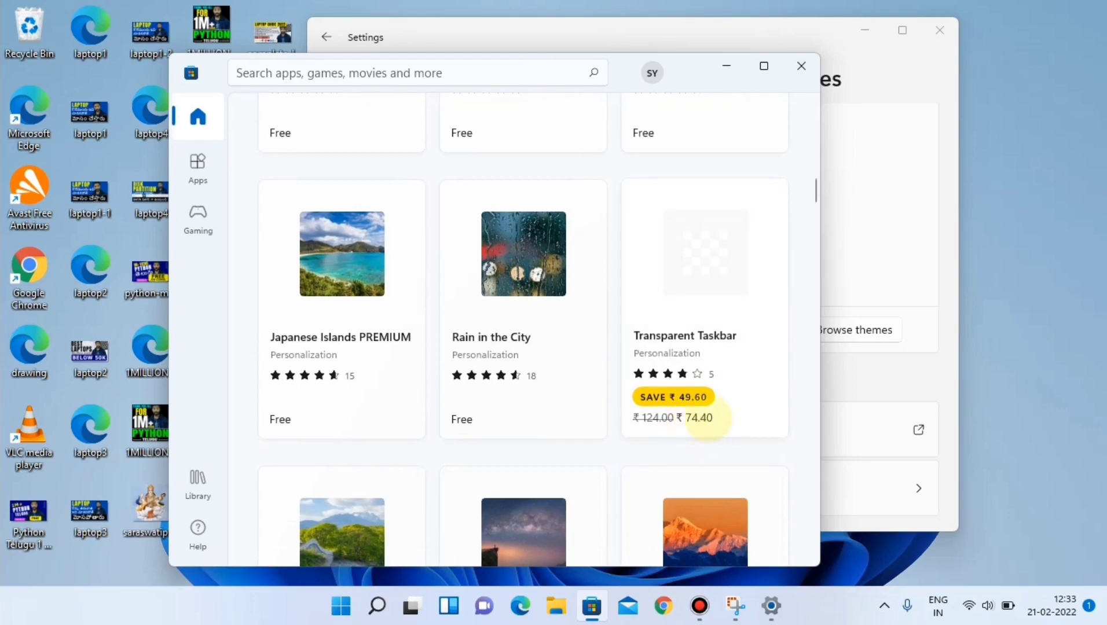
scroll(700, 420, down, 3)
scroll(699, 420, down, 4)
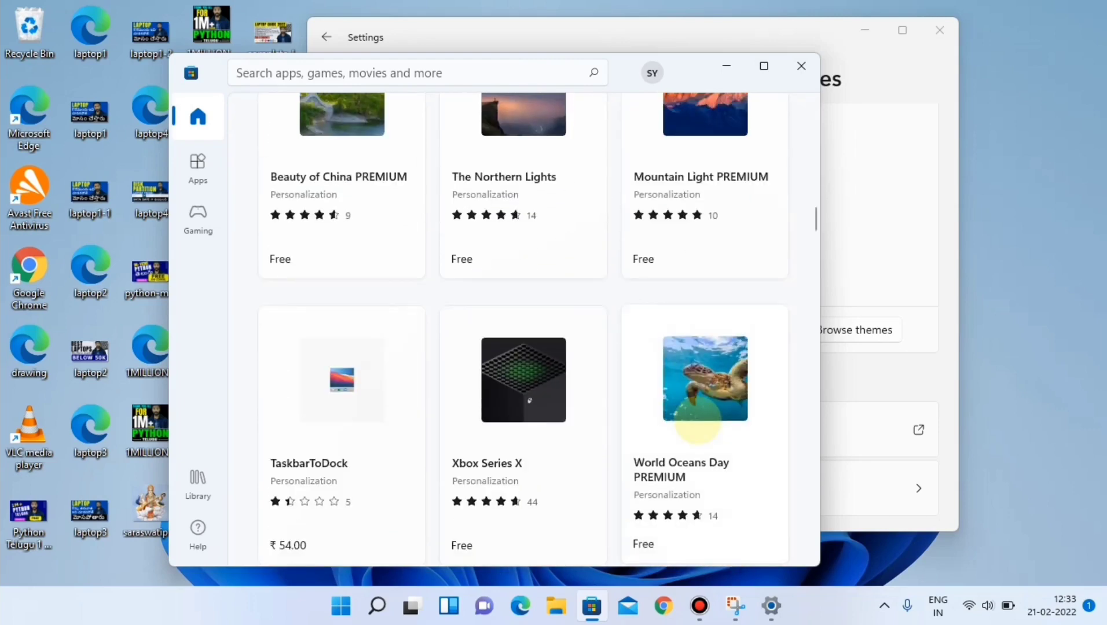
scroll(699, 420, up, 9)
scroll(698, 416, down, 8)
scroll(698, 417, down, 2)
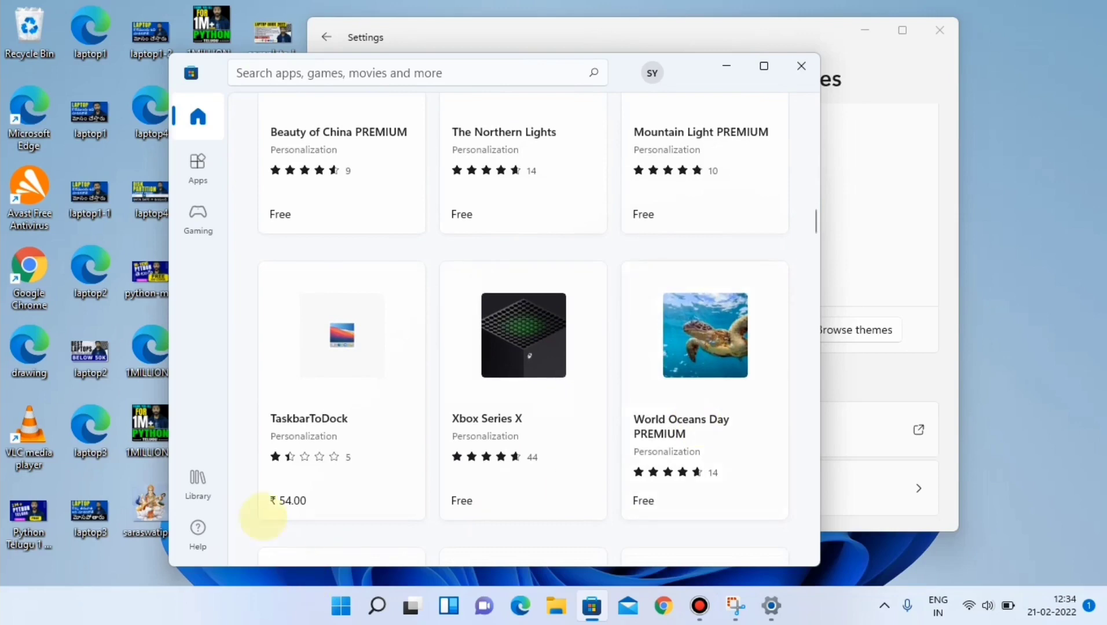
scroll(612, 453, up, 2)
scroll(614, 453, up, 1)
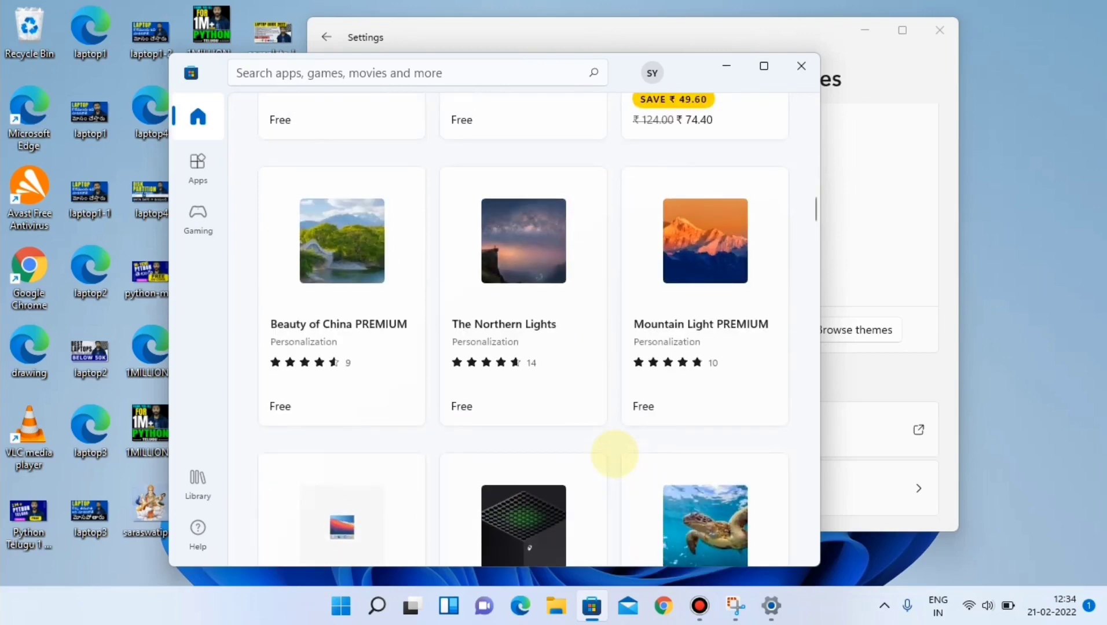
scroll(614, 453, up, 3)
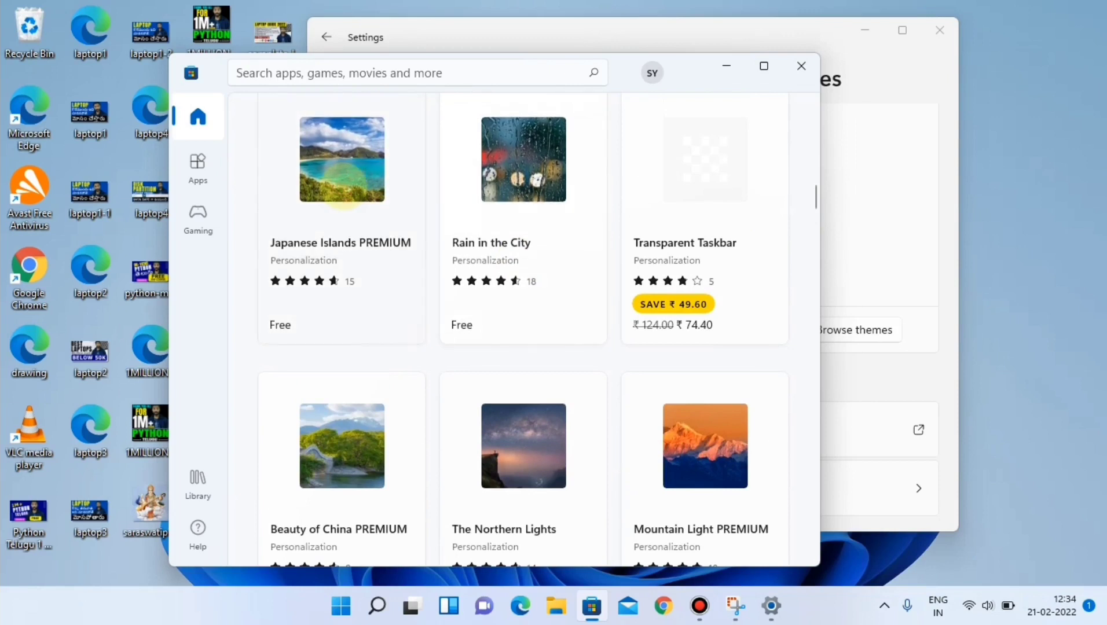
- Get the Japanese Islands PREMIUM theme from the Microsoft Store and open it in the Themes settings
click(343, 185)
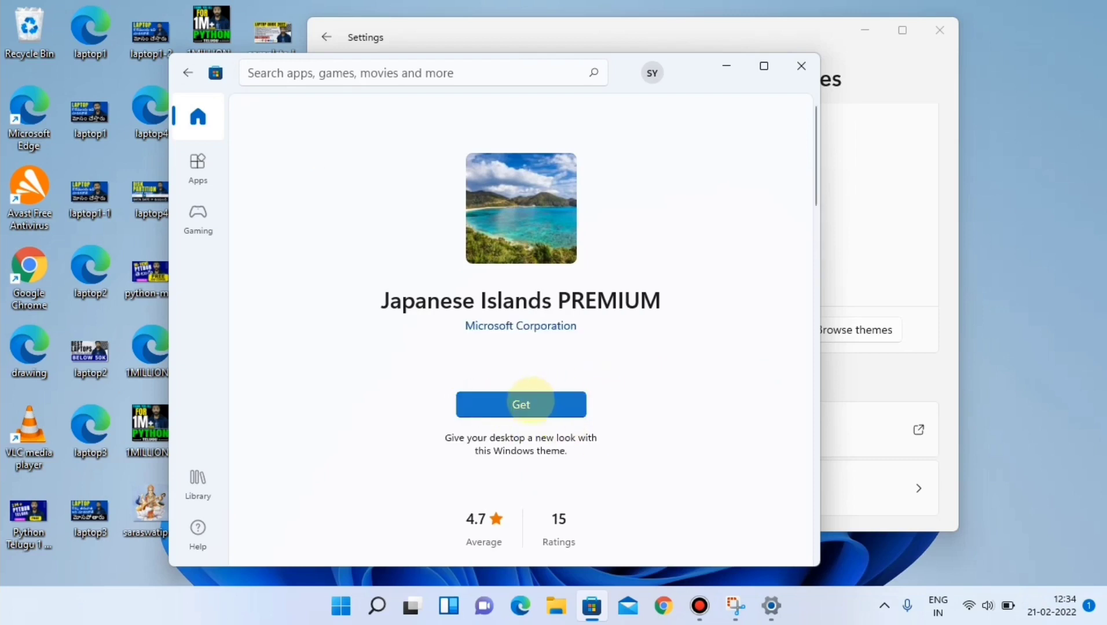
click(529, 404)
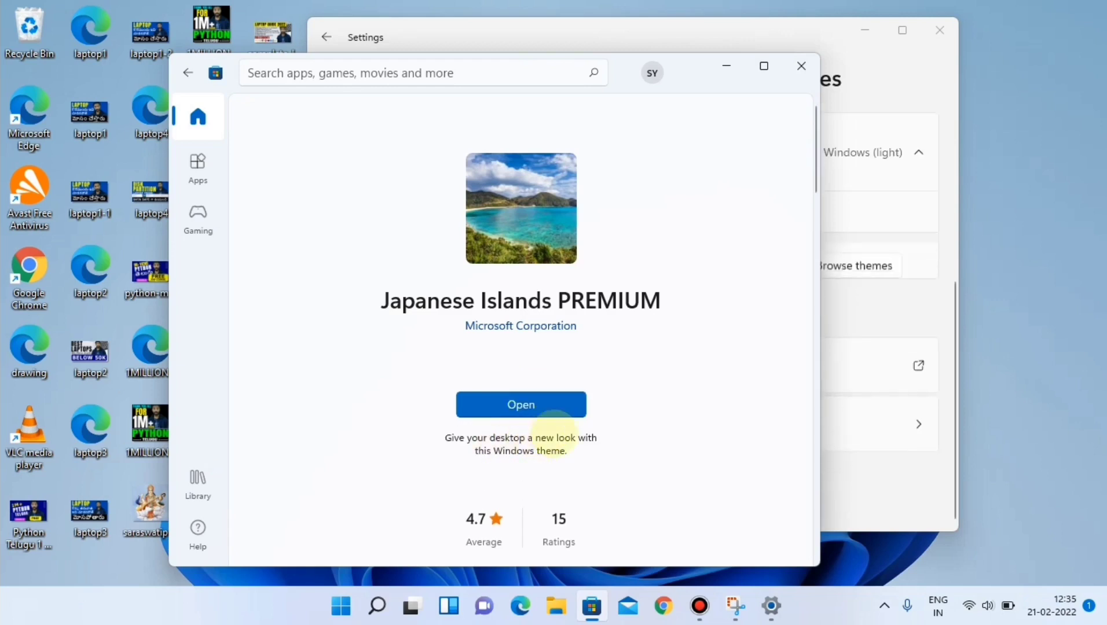
click(558, 409)
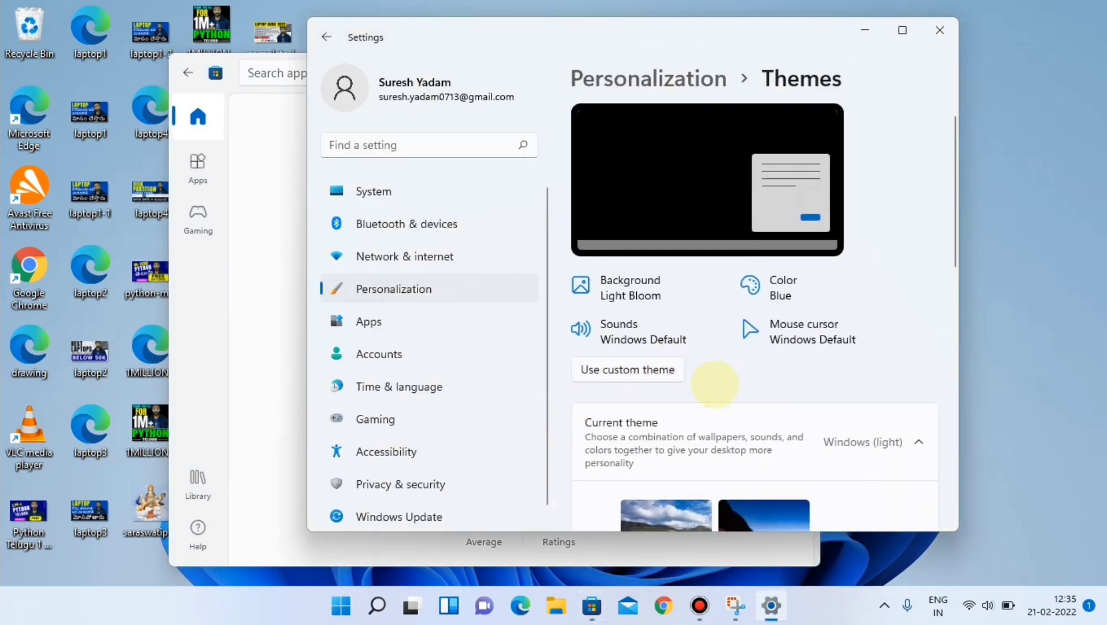
- Apply the Japanese Islands PREMIUM theme and minimize the Settings and Microsoft Store windows to show the desktop
scroll(714, 383, down, 2)
scroll(715, 382, down, 1)
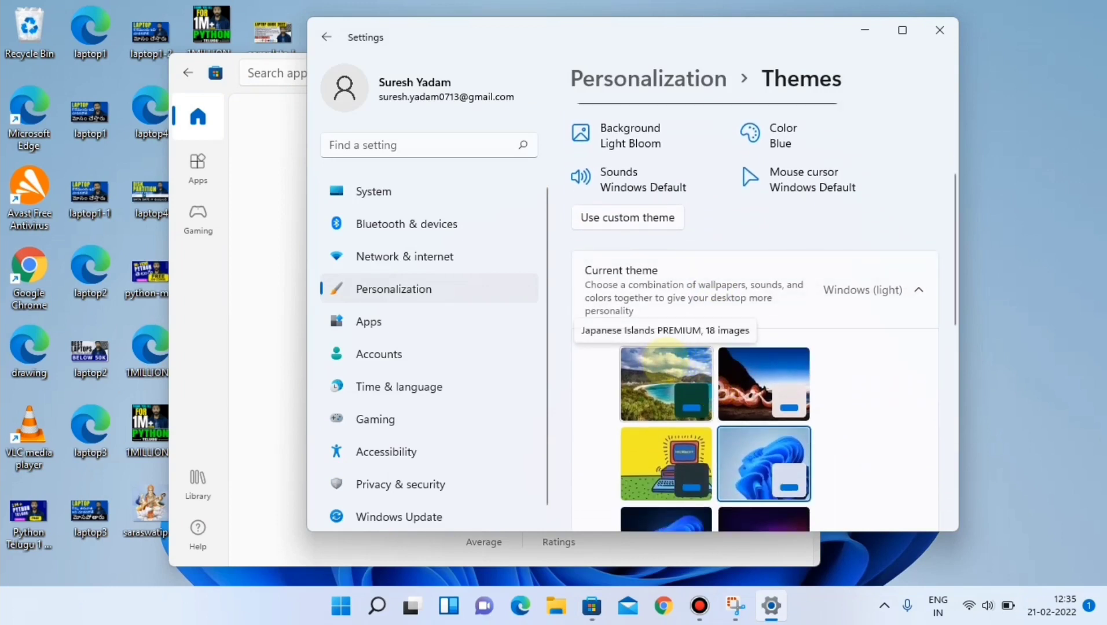
click(666, 354)
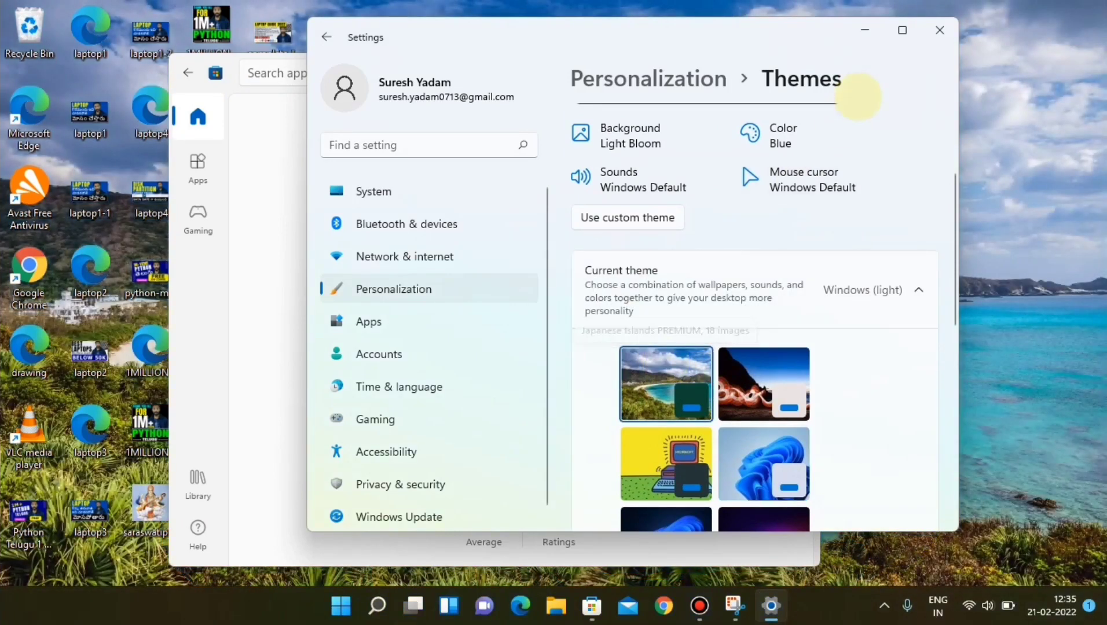
click(864, 30)
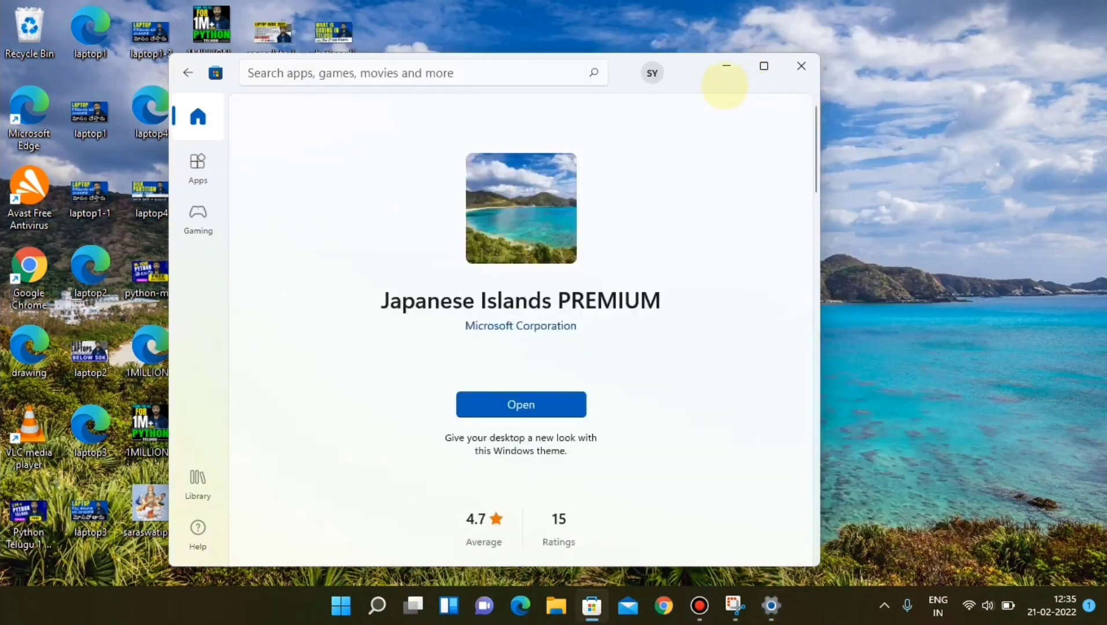
click(723, 68)
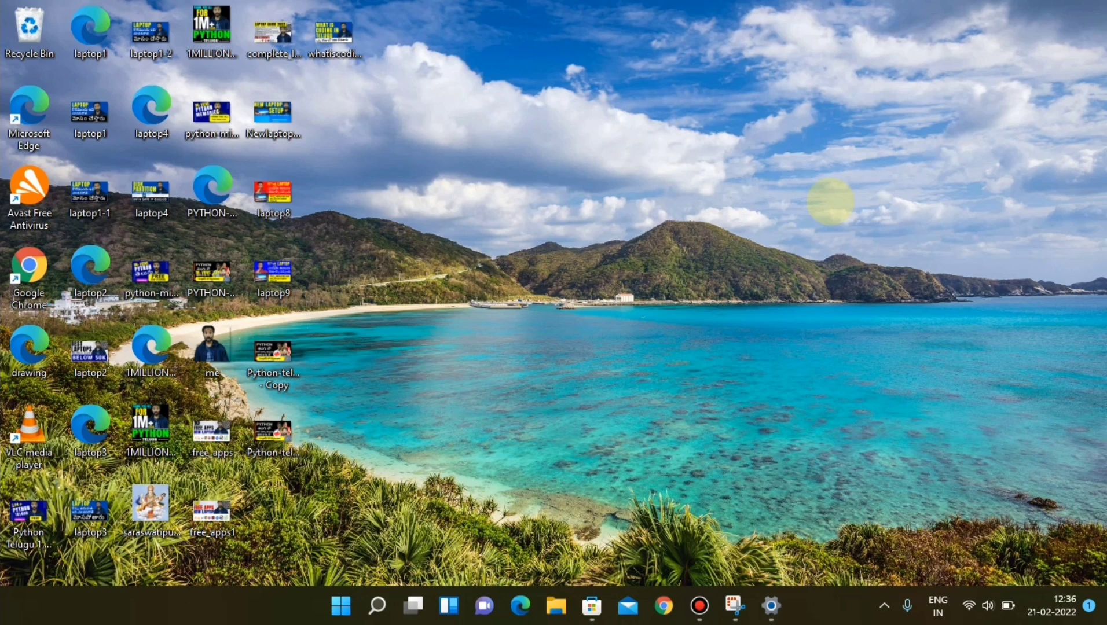
- Search Windows for "steps", open Steps Recorder and start a recording
key(super)
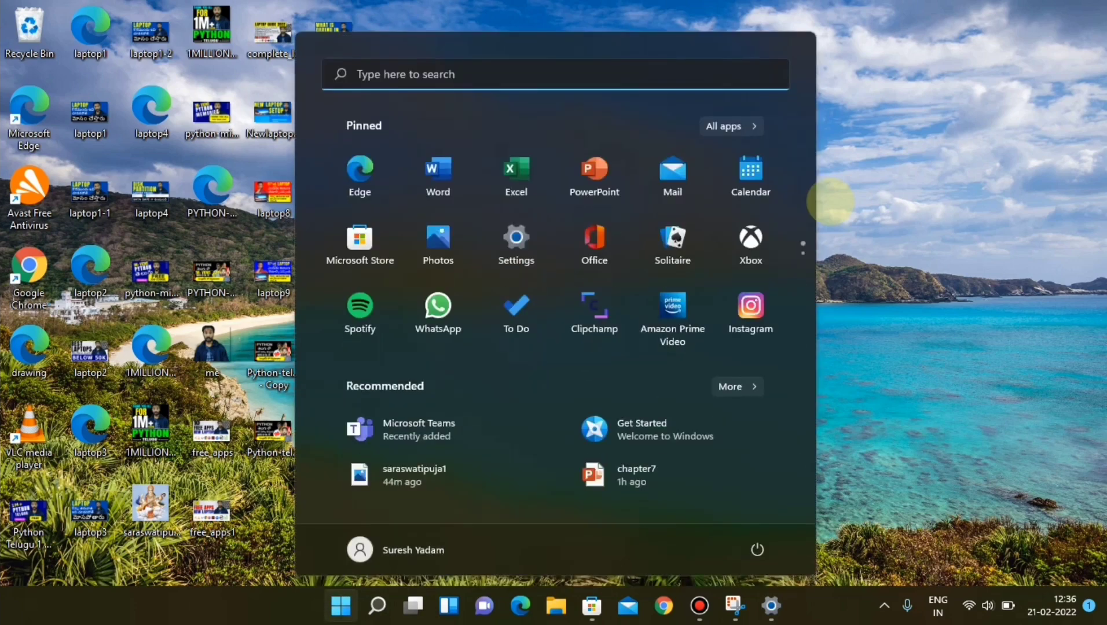
text(steps)
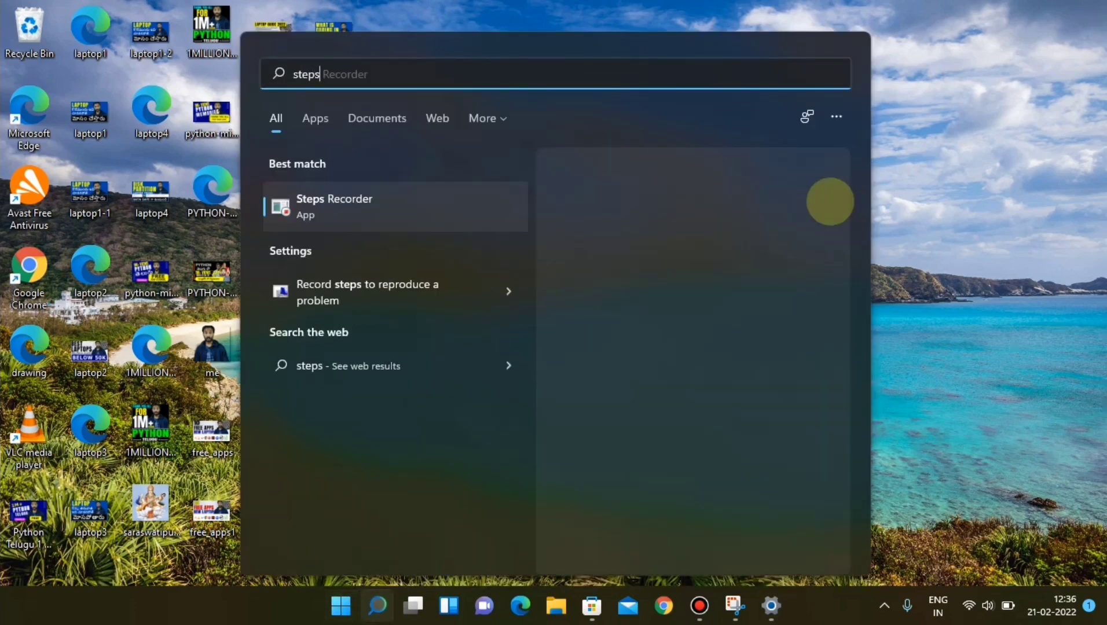
click(383, 202)
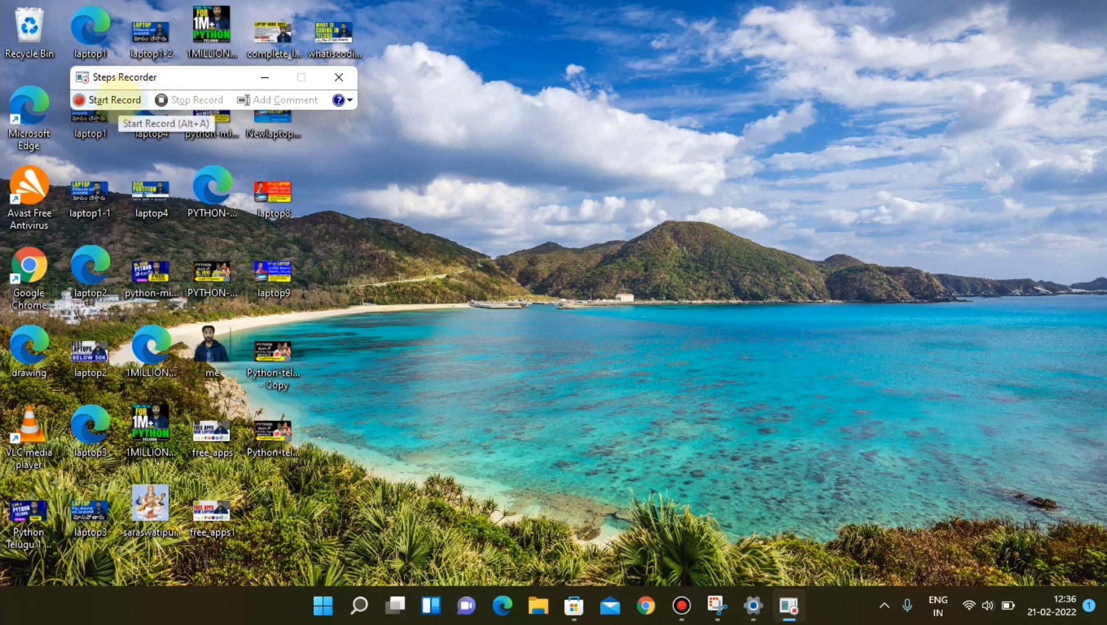
click(107, 99)
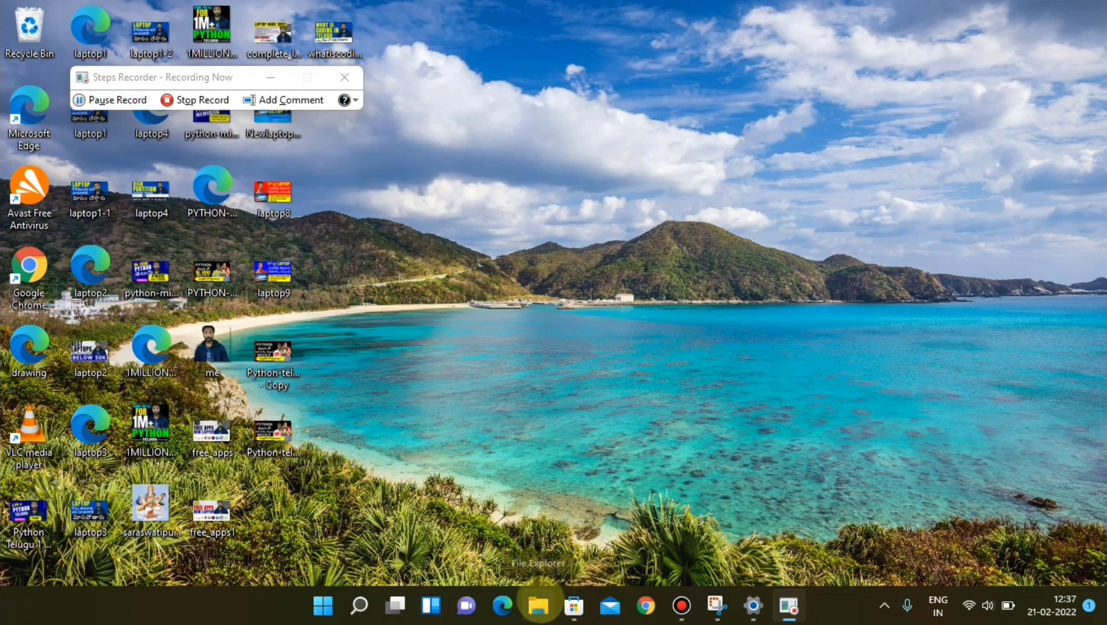
- Open File Explorer and display the contents of the Education (D:) drive while recording
click(540, 601)
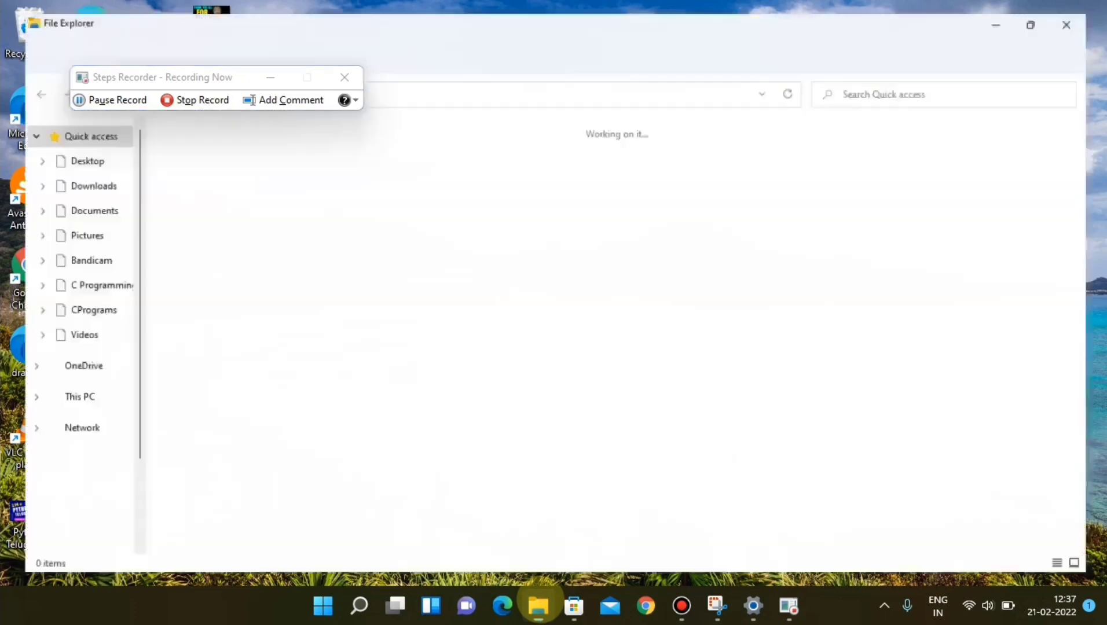
scroll(99, 440, down, 2)
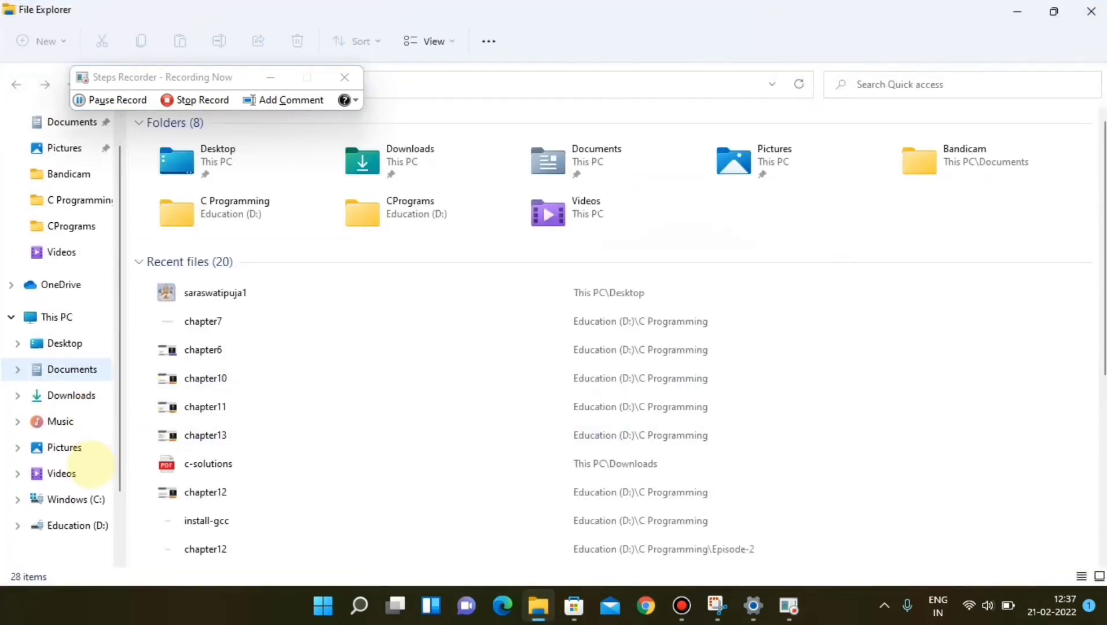
click(77, 525)
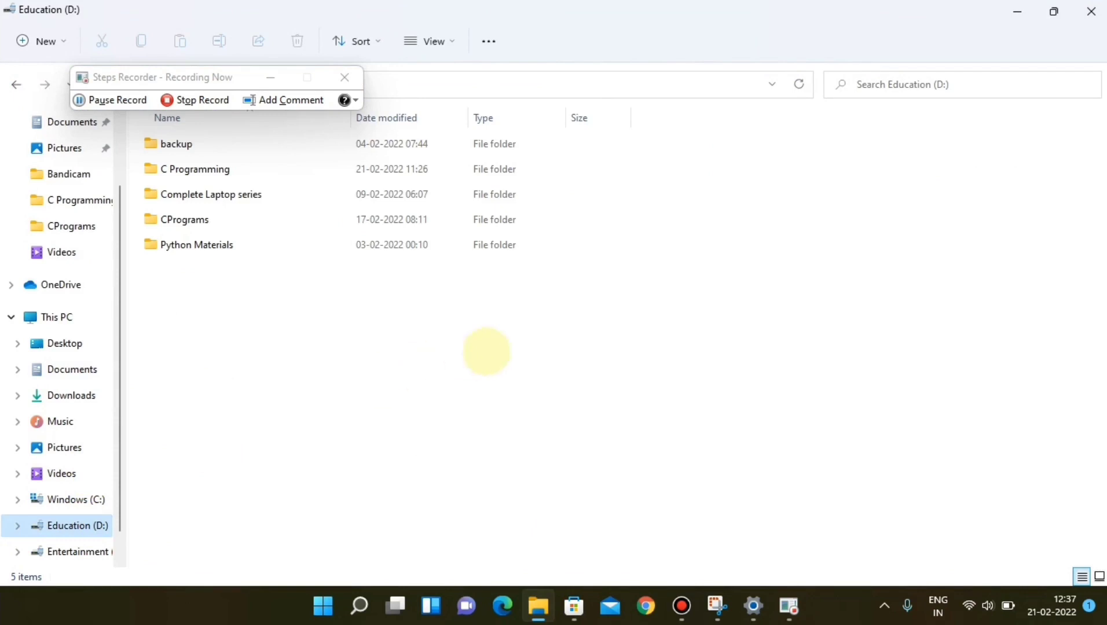
- Search Windows for "word" and open Microsoft Word while the steps are being recorded
key(super)
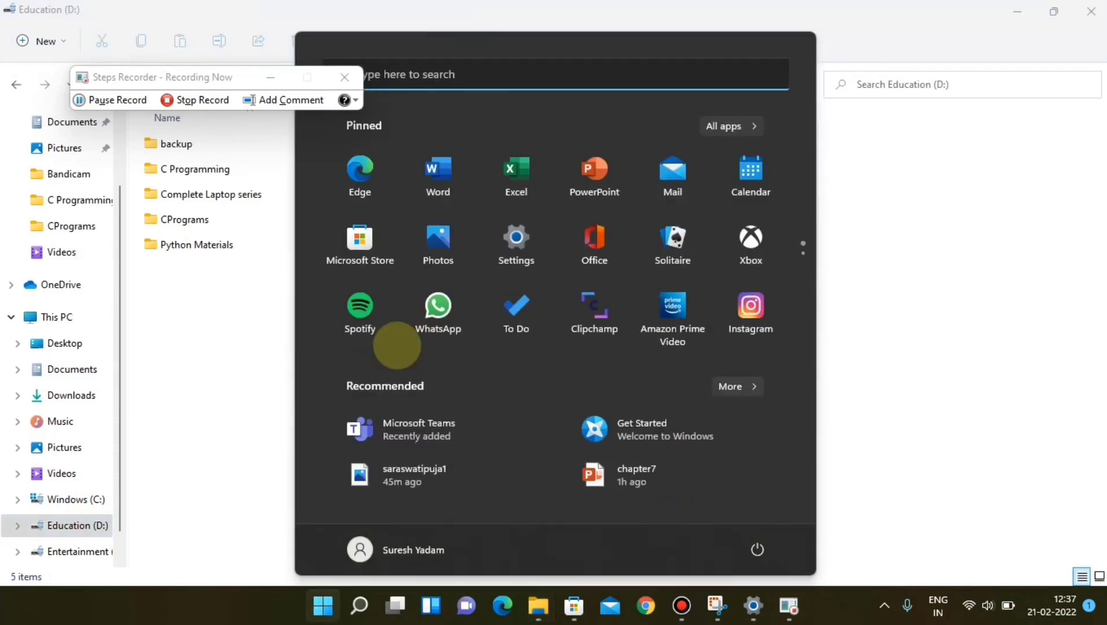
text(word)
key(Return)
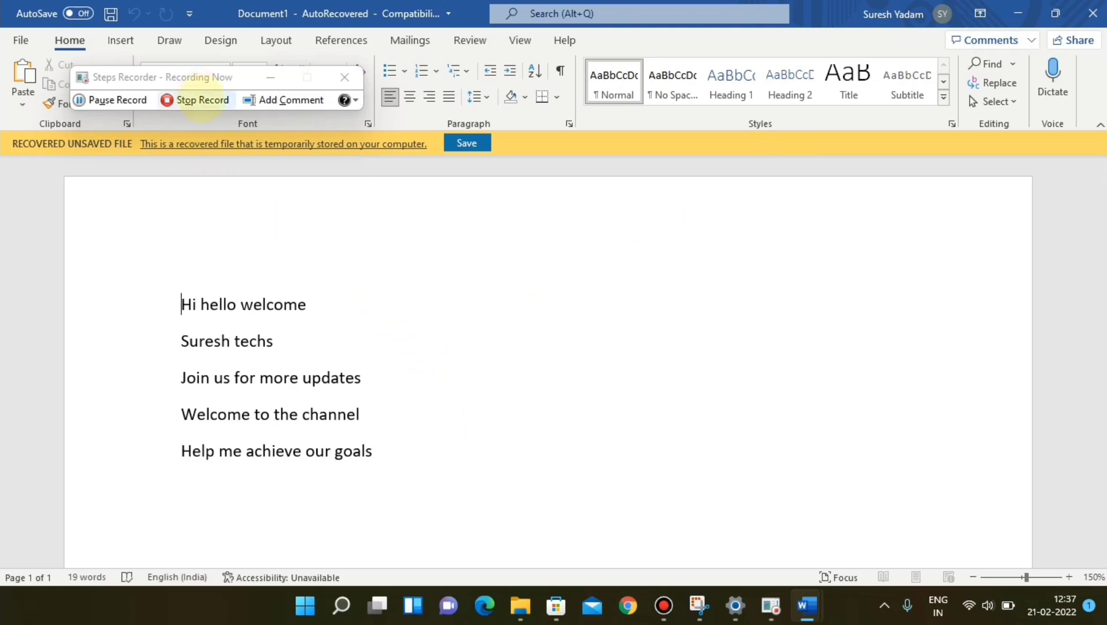
- Stop the Steps Recorder recording and review the recorded steps with their screenshots
click(197, 100)
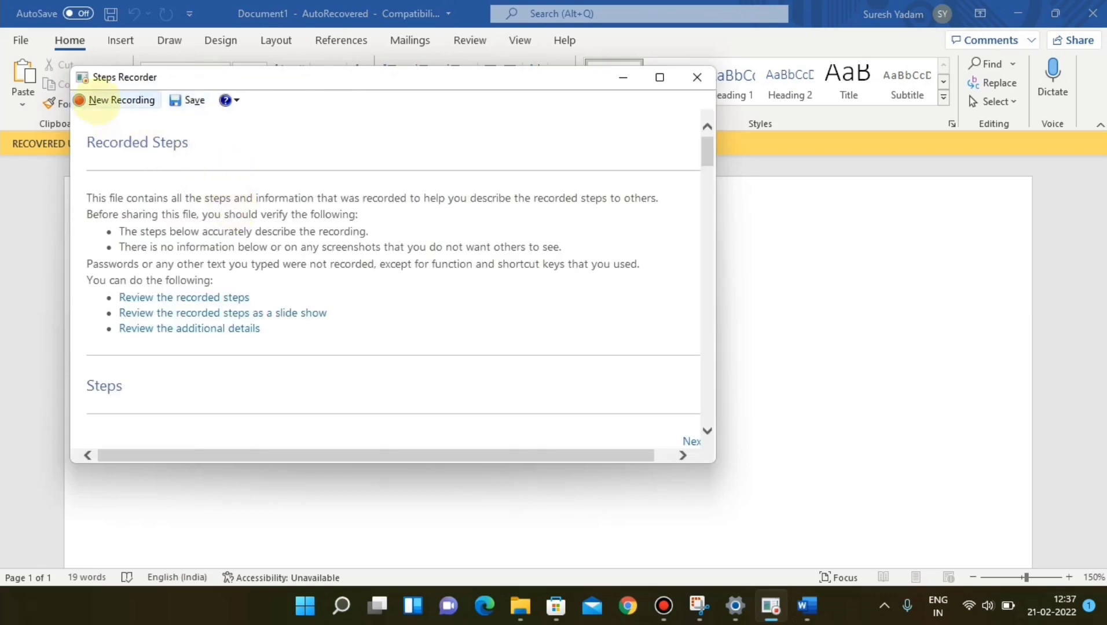
scroll(225, 299, down, 5)
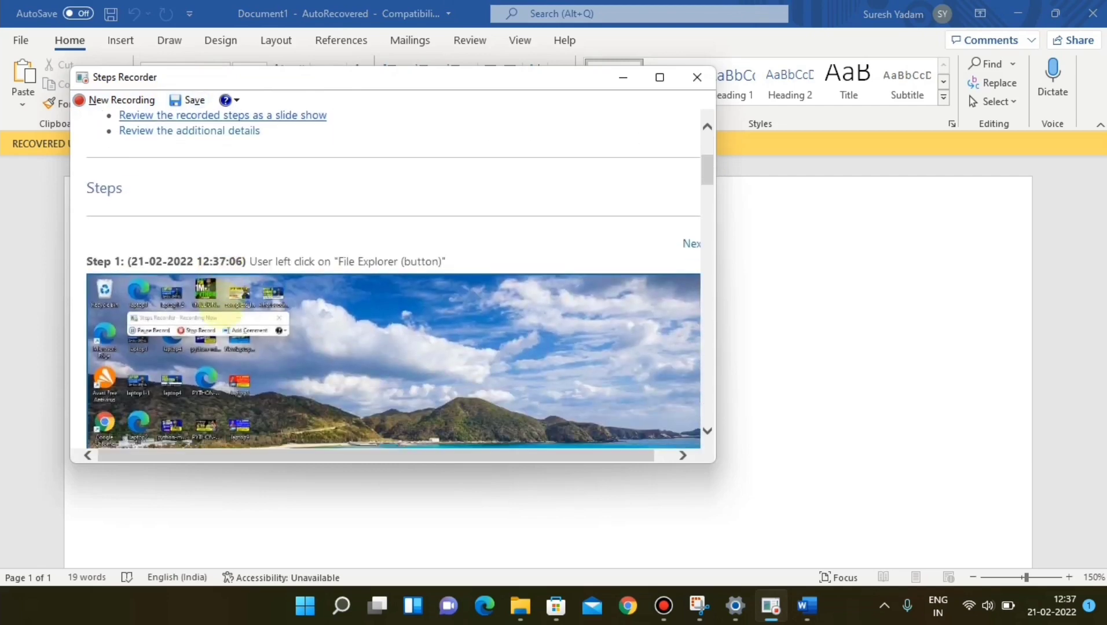
scroll(220, 306, down, 5)
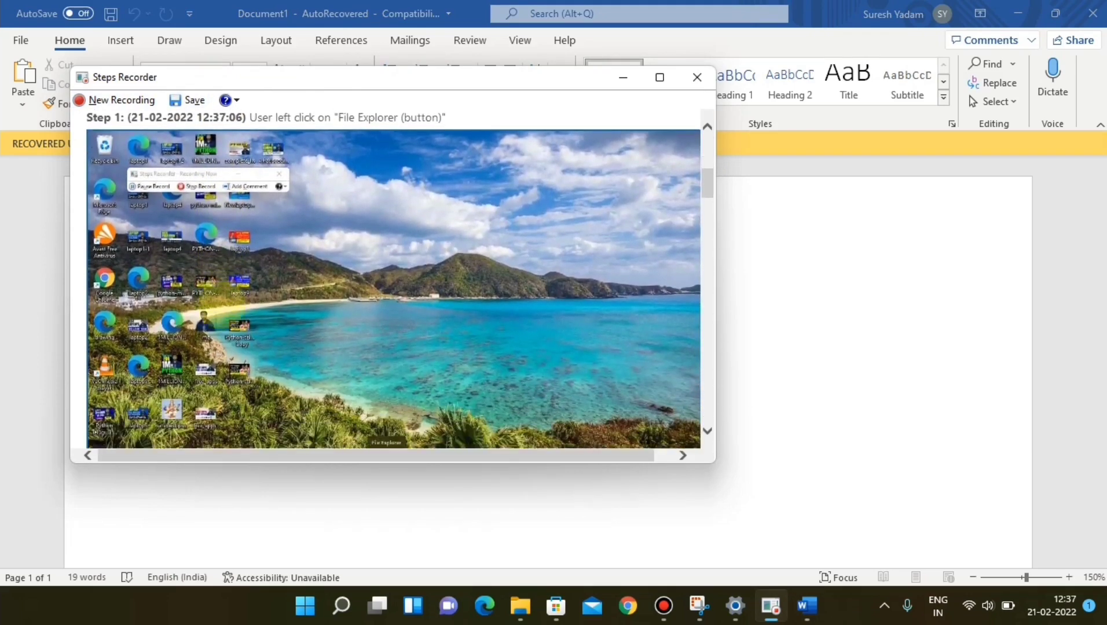
scroll(222, 301, up, 3)
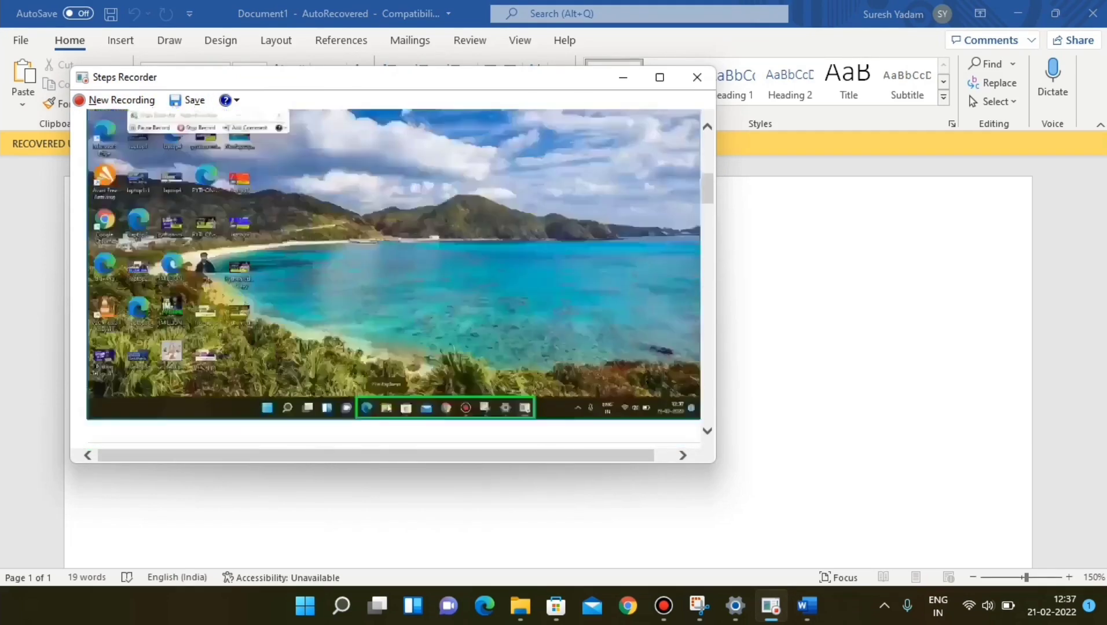
scroll(425, 287, down, 5)
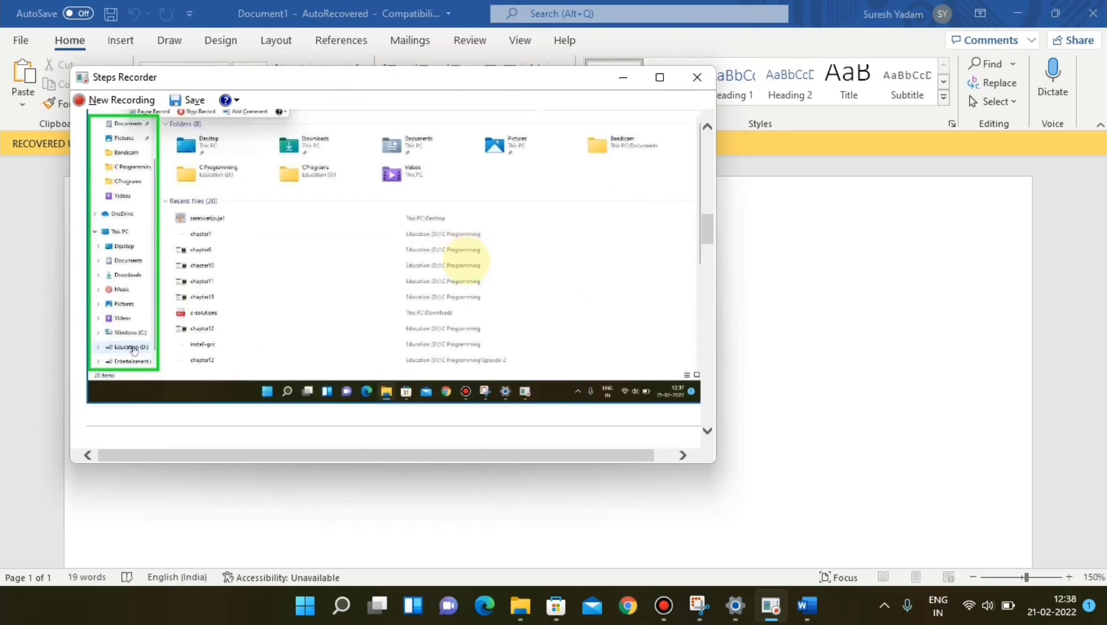
- Review the remaining recorded steps and the Additional Details section of the Steps Recorder report
scroll(247, 247, up, 2)
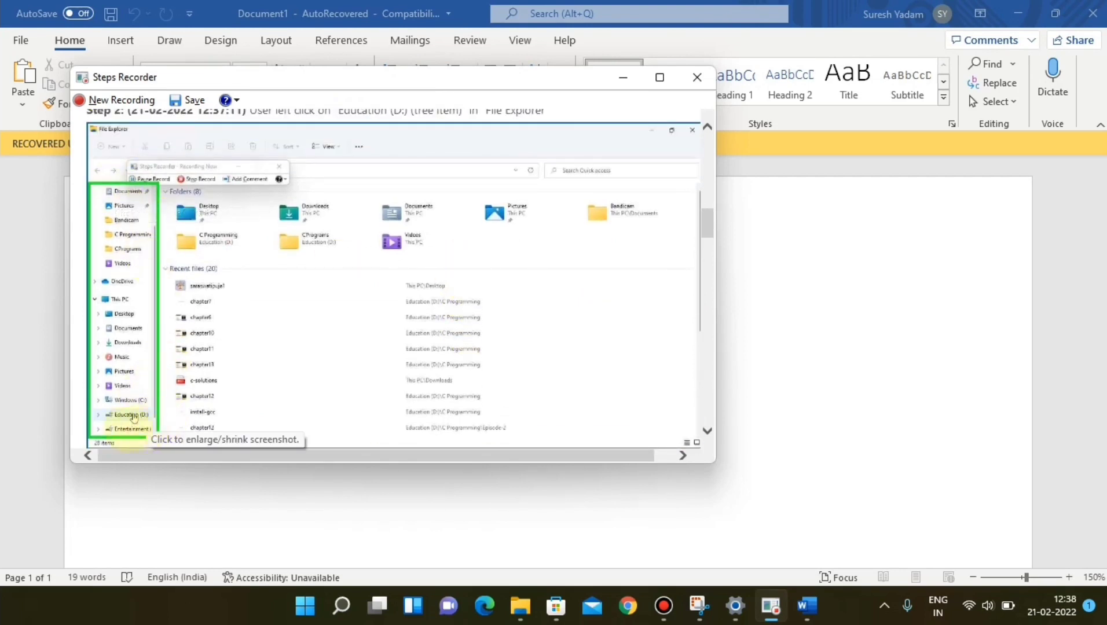
scroll(290, 400, down, 4)
scroll(300, 424, down, 2)
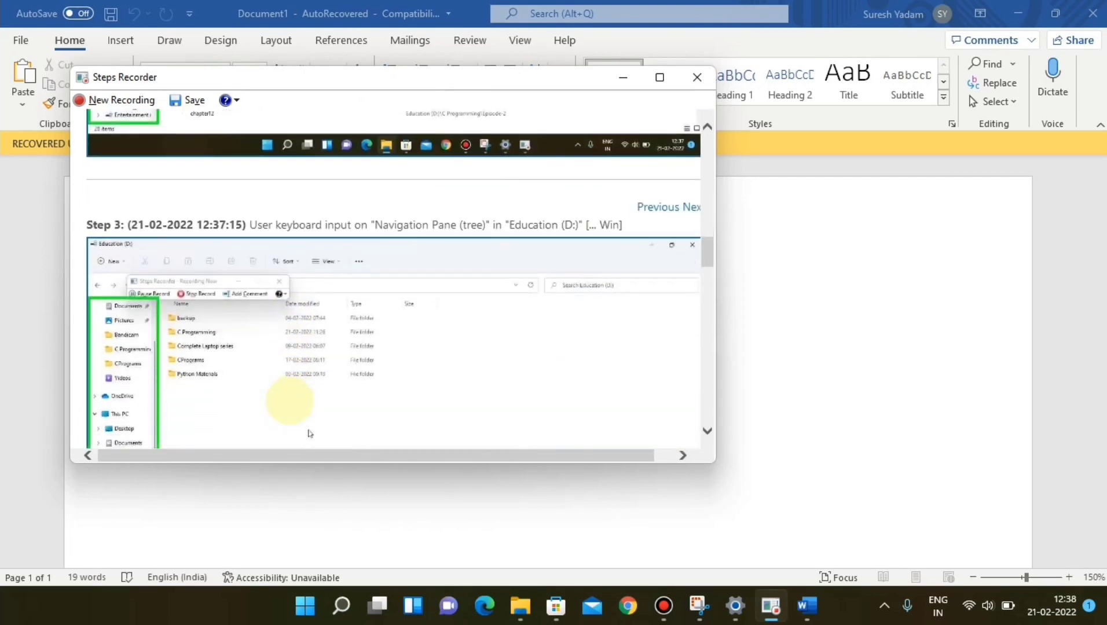
scroll(307, 376, down, 1)
scroll(310, 361, down, 5)
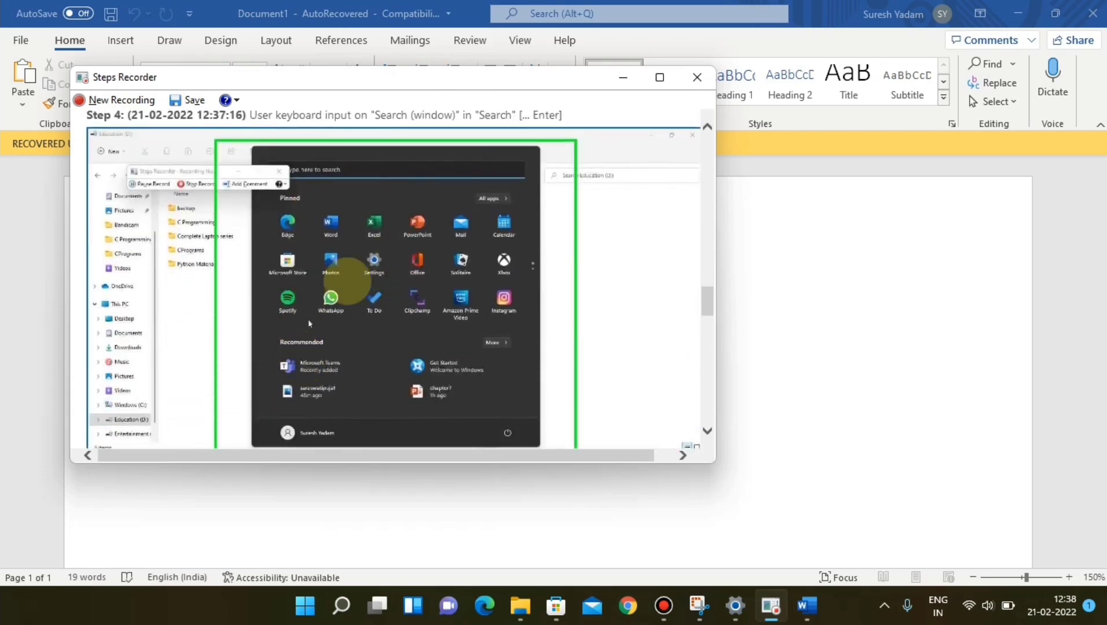
scroll(412, 242, down, 10)
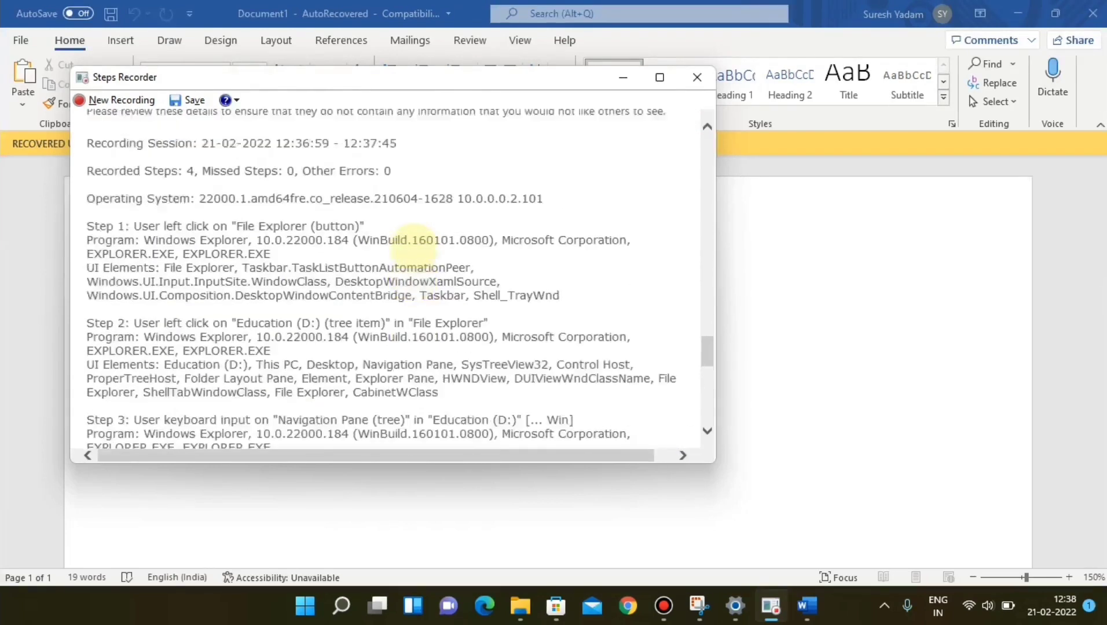
scroll(412, 243, up, 5)
- Bring the Steps Recorder report back in front of the Word document and start saving the recording
click(782, 308)
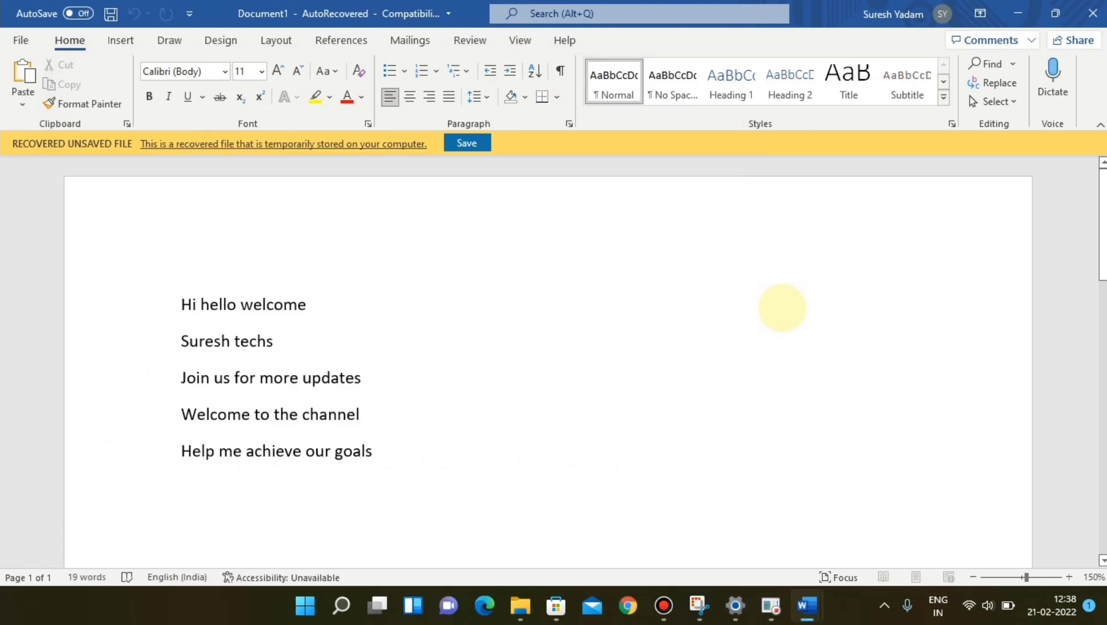
click(771, 606)
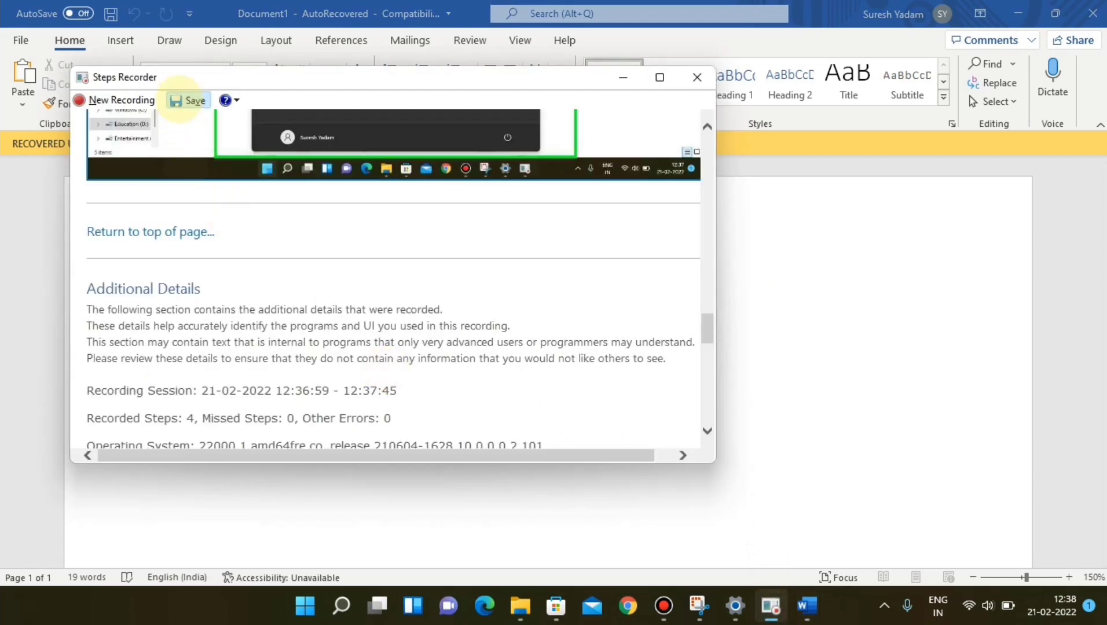
click(186, 100)
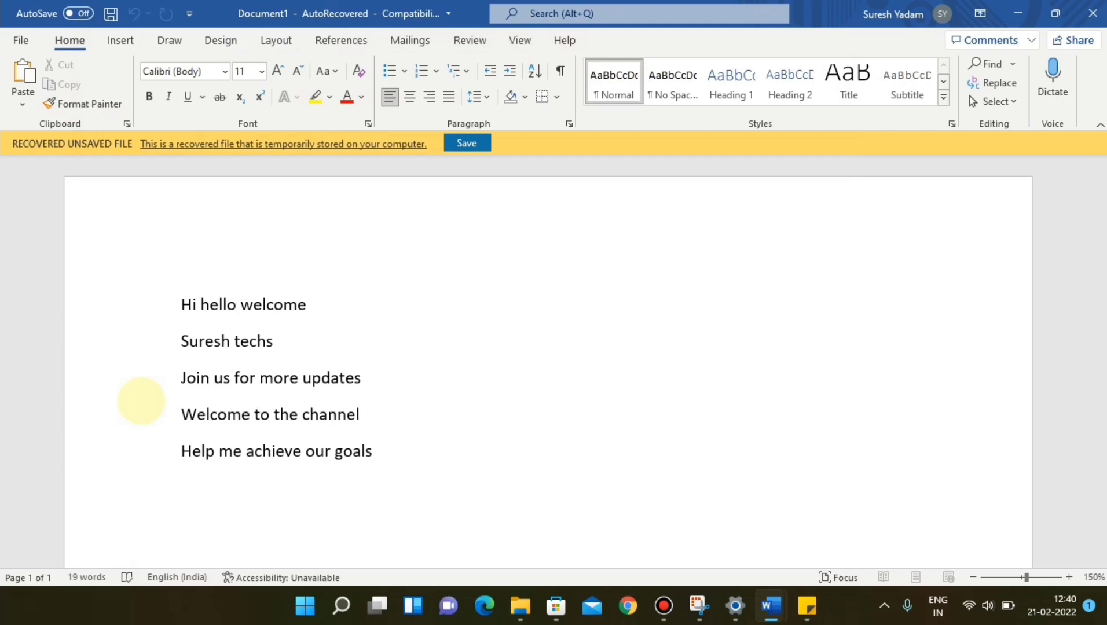
- Add blank lines below "Help me achieve our goals" at the end of the Word document
key(Down)
key(End)
key(Return)
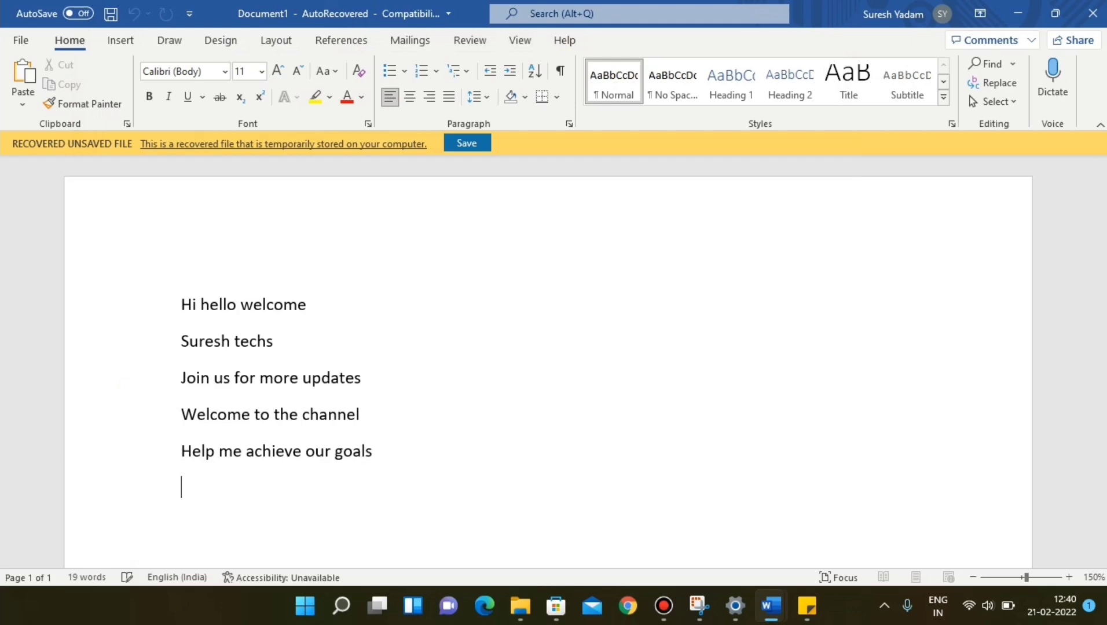
key(Return)
scroll(187, 427, down, 5)
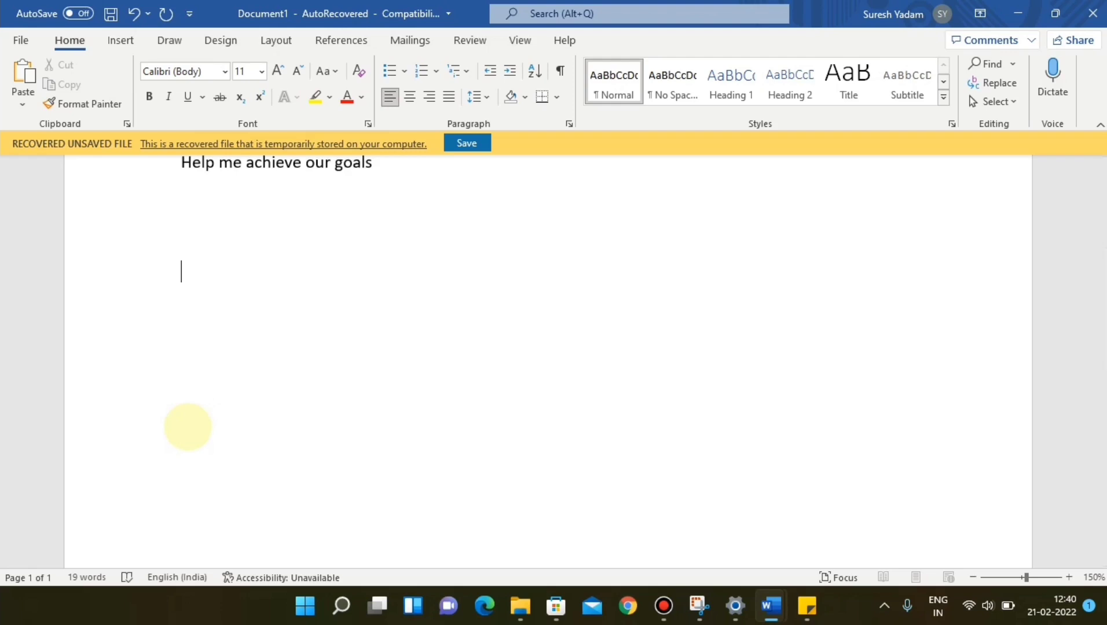
- Search Windows for "voice typ" and open the Voice typing system settings to read its shortcut
key(super)
text(voice)
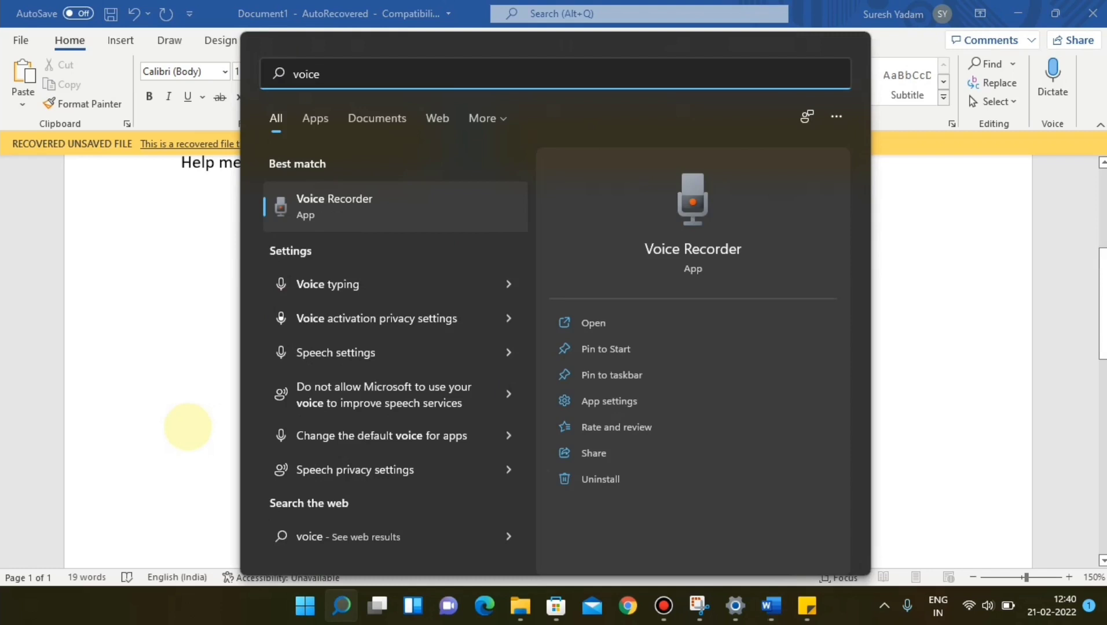
text( typ)
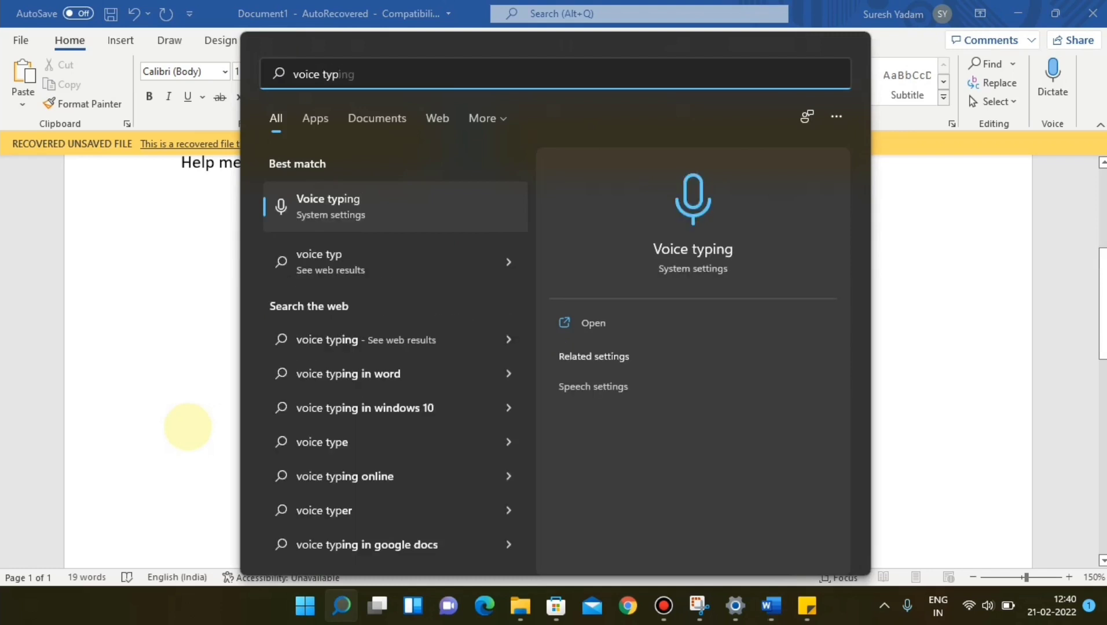
click(306, 200)
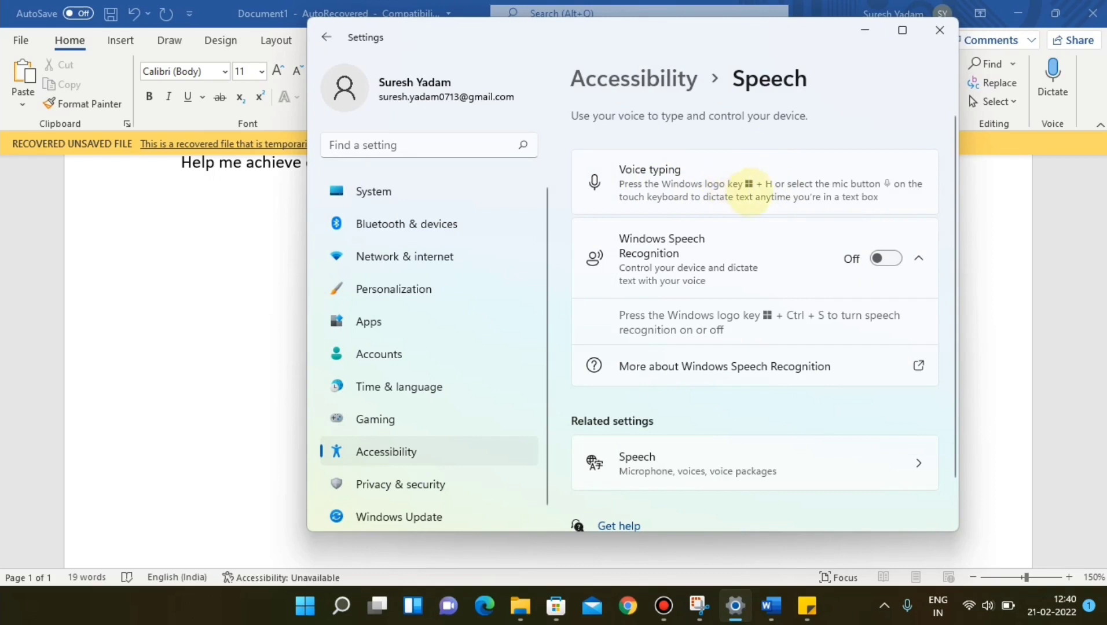
- Start Windows voice typing in the Word document and dictate "hello what are you doing what is your name we are learning windows 11 features"
click(273, 293)
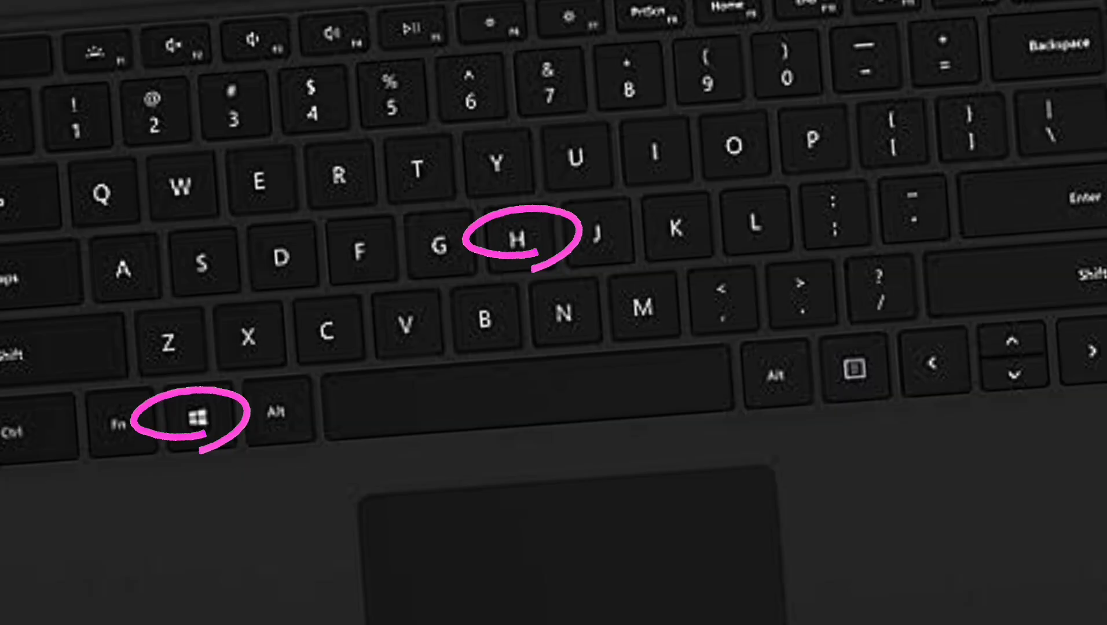
key(super+h)
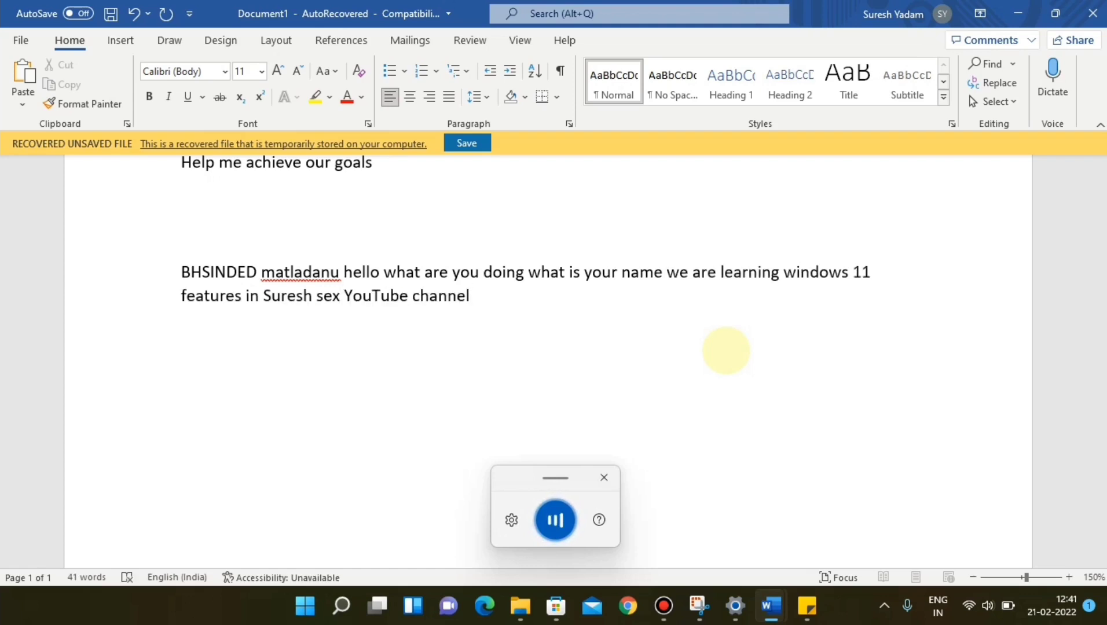
- Replace the misheard word before "YouTube channel" with "techs" and resume voice typing
click(330, 294)
double_click(330, 294)
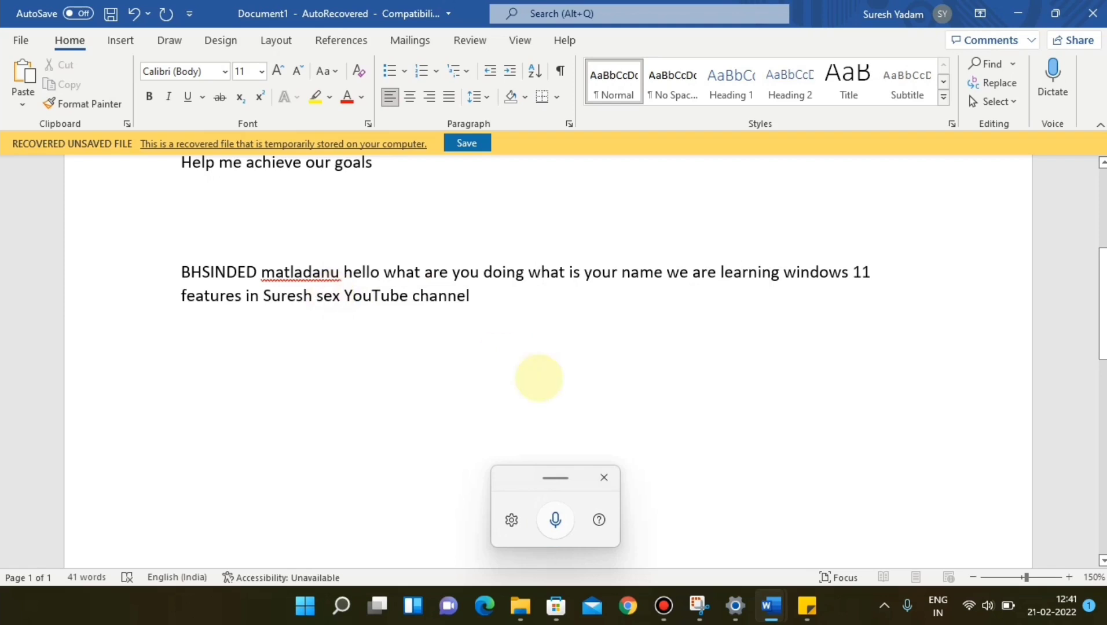
key(BackSpace)
key(BackSpace)
key(BackSpace)
text(techs)
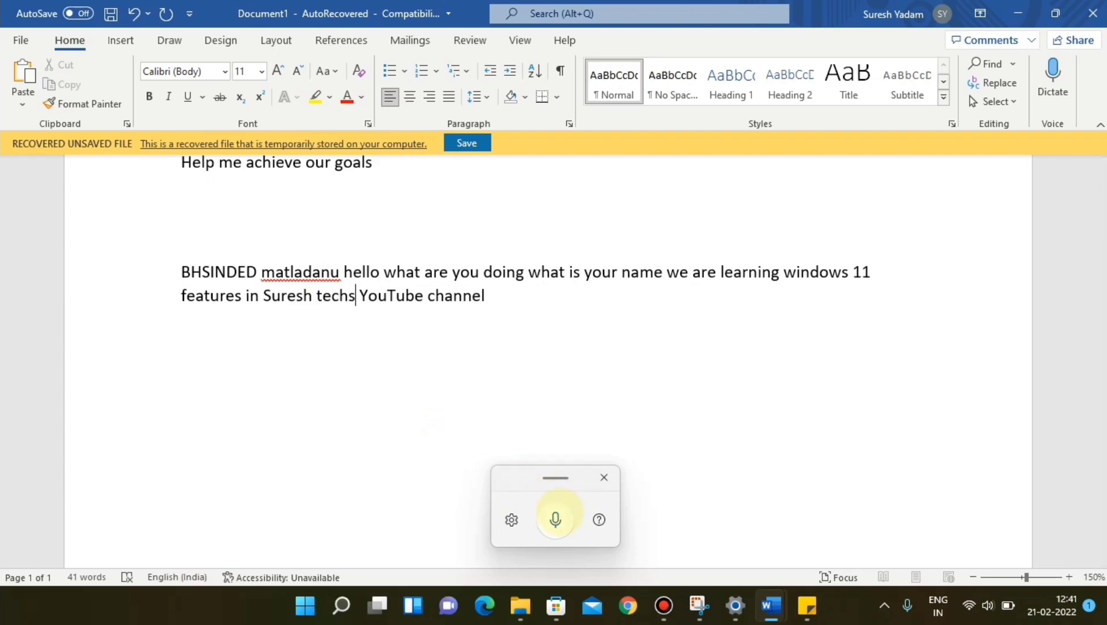
click(555, 518)
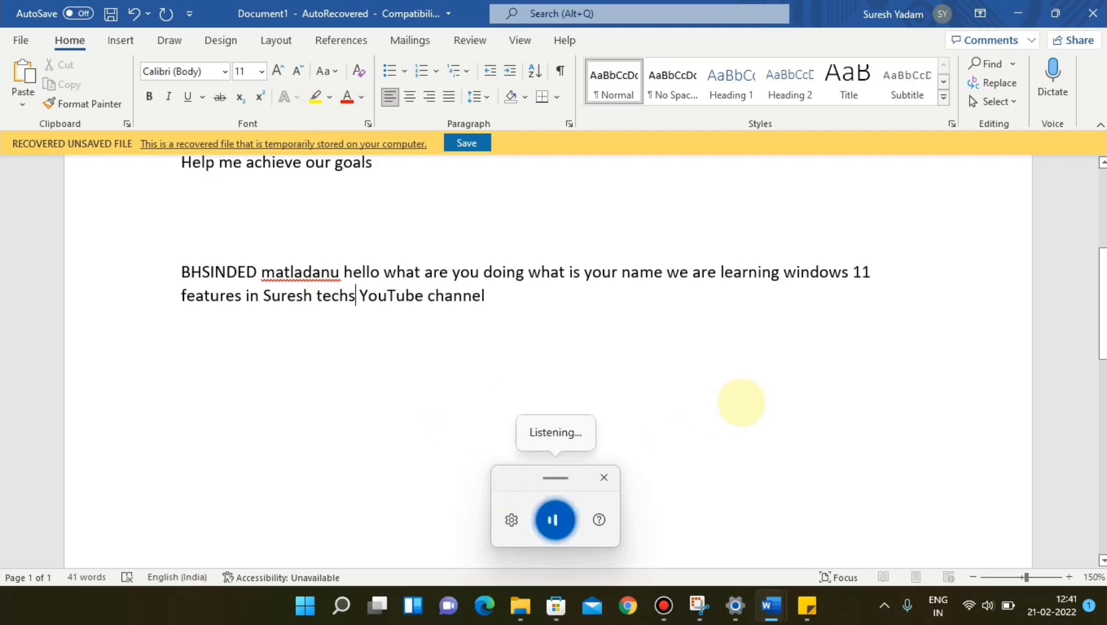